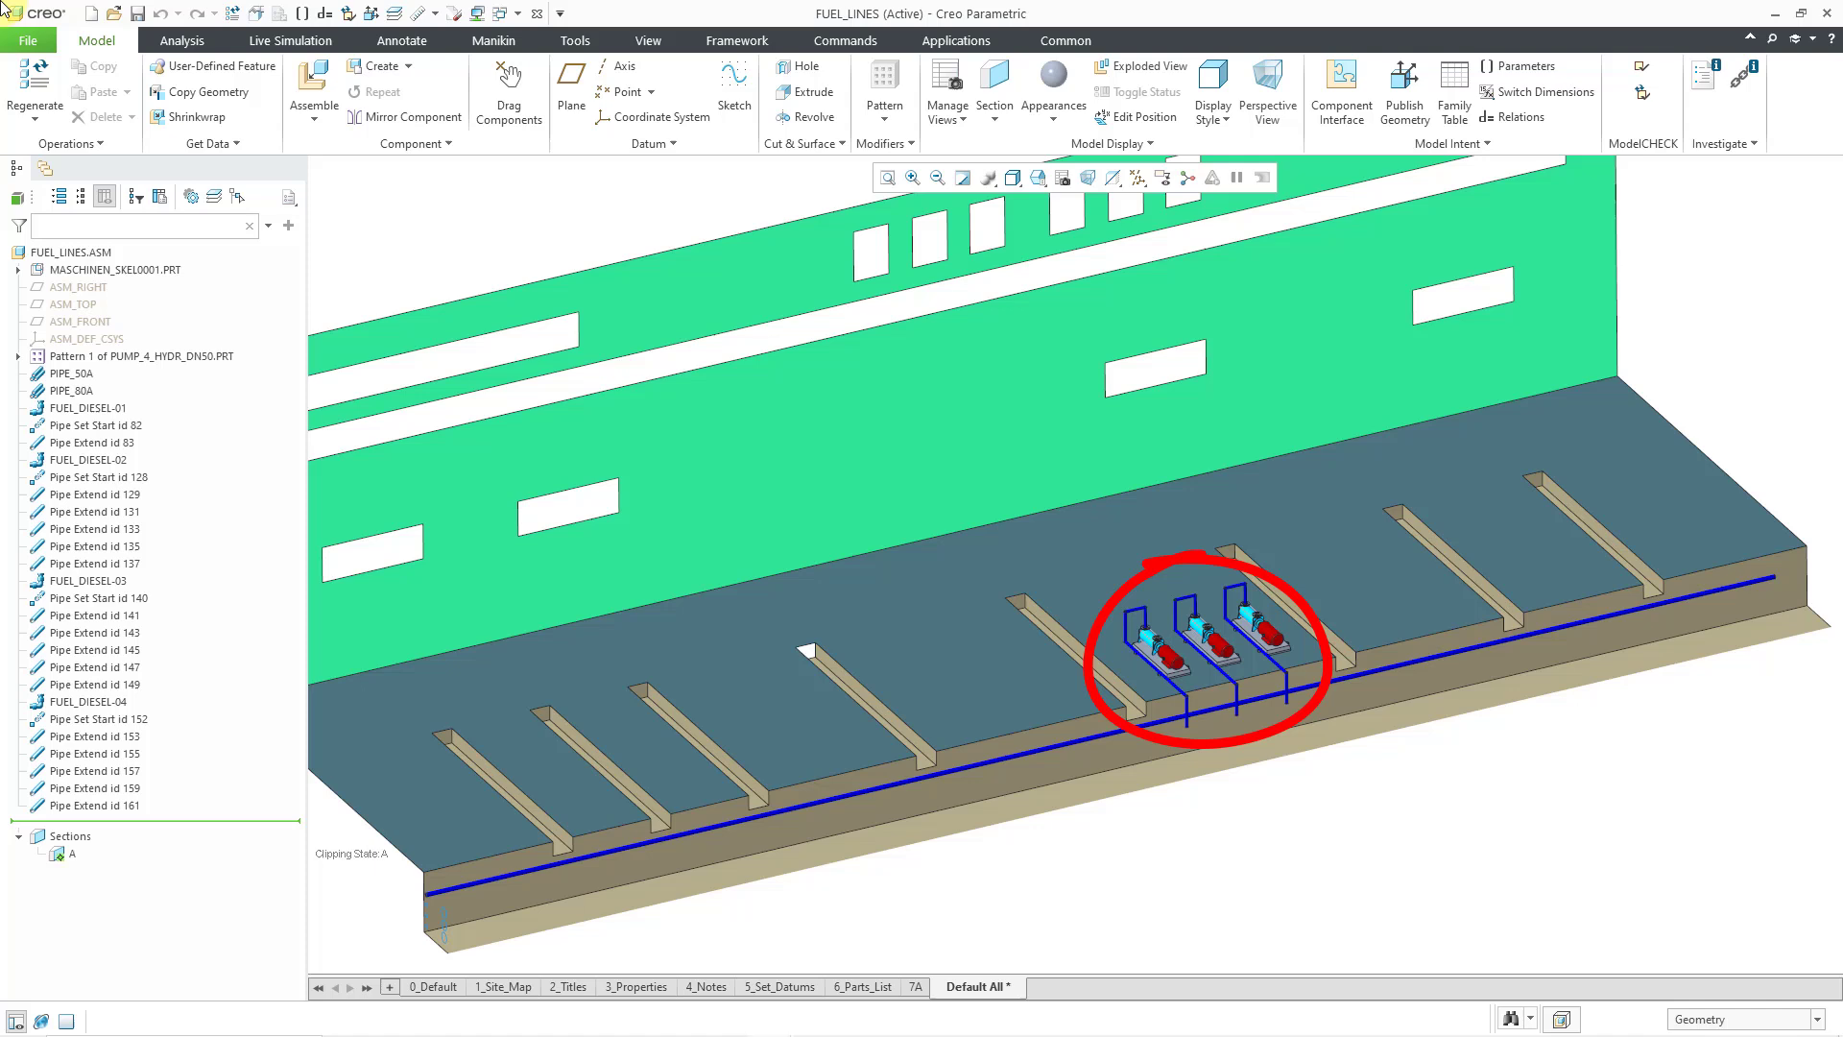
- Hide the MASCHINEN_SKEL0001.PRT skeleton part and zoom in on the three pumps
{"action": "left_click", "coordinate": [157, 270]}
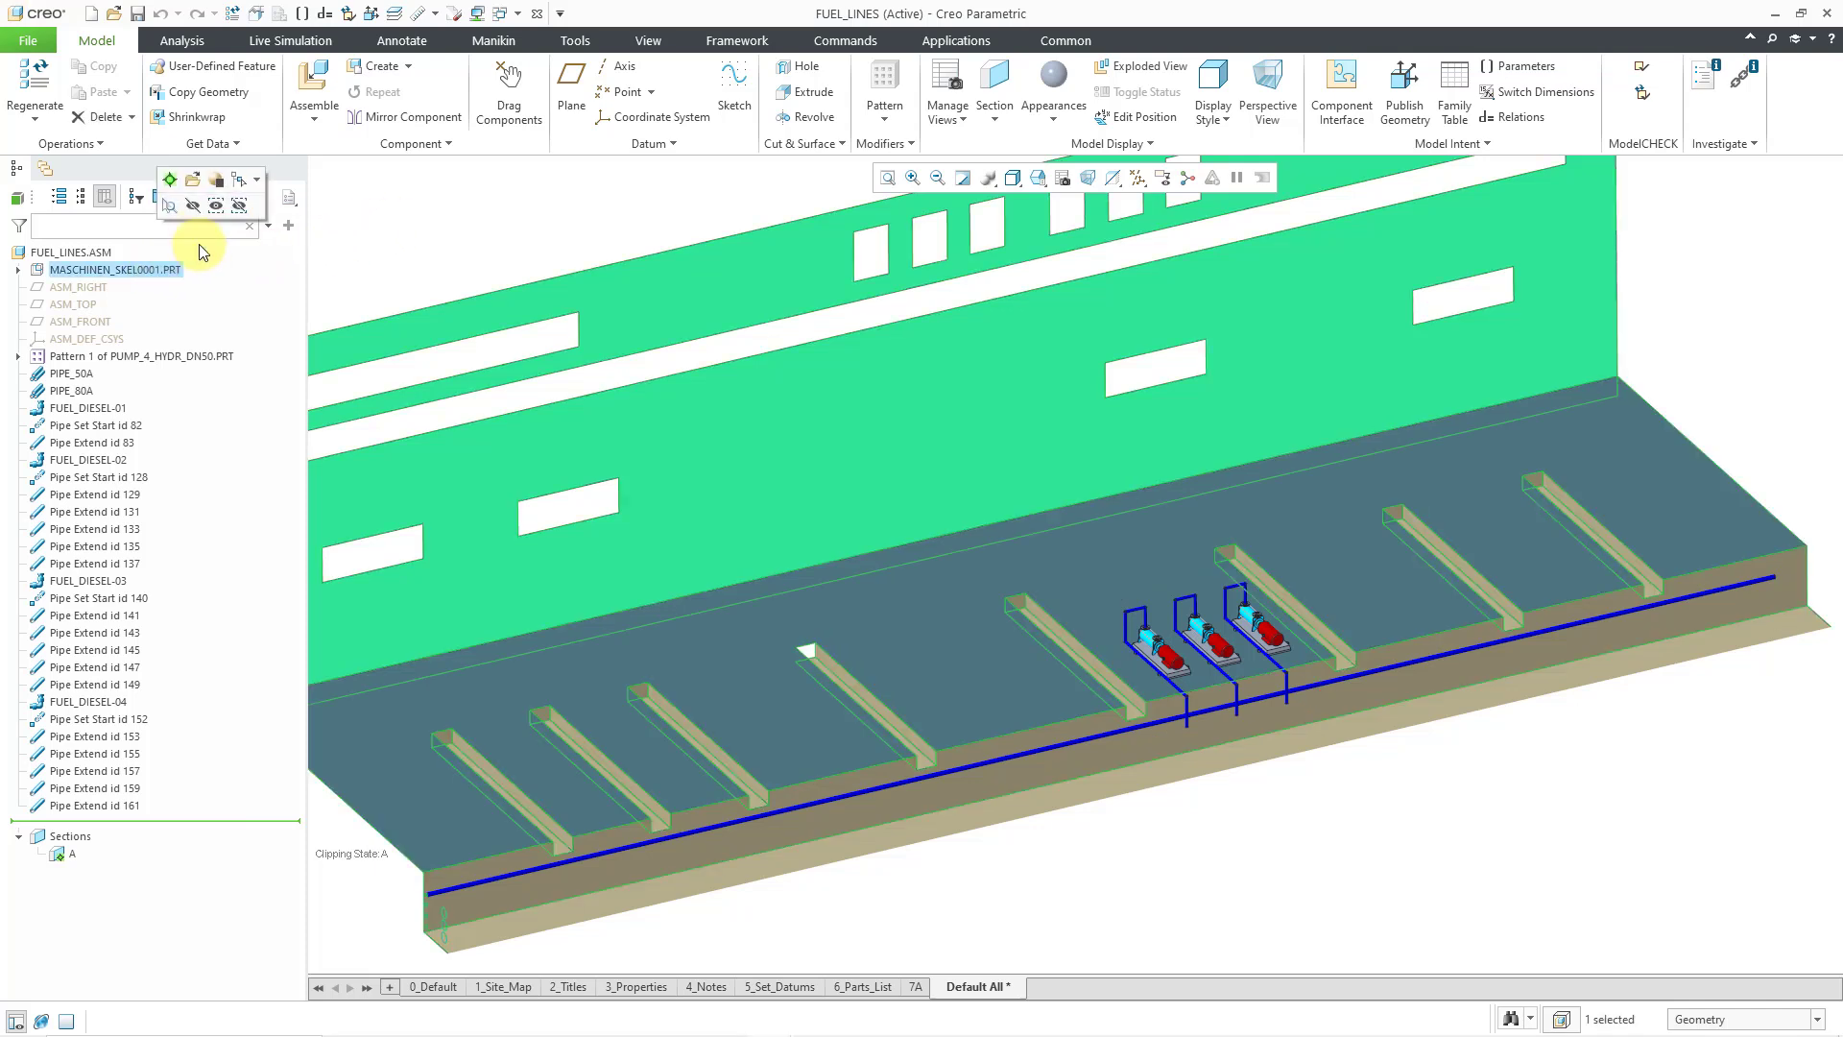
{"action": "left_click", "coordinate": [193, 207]}
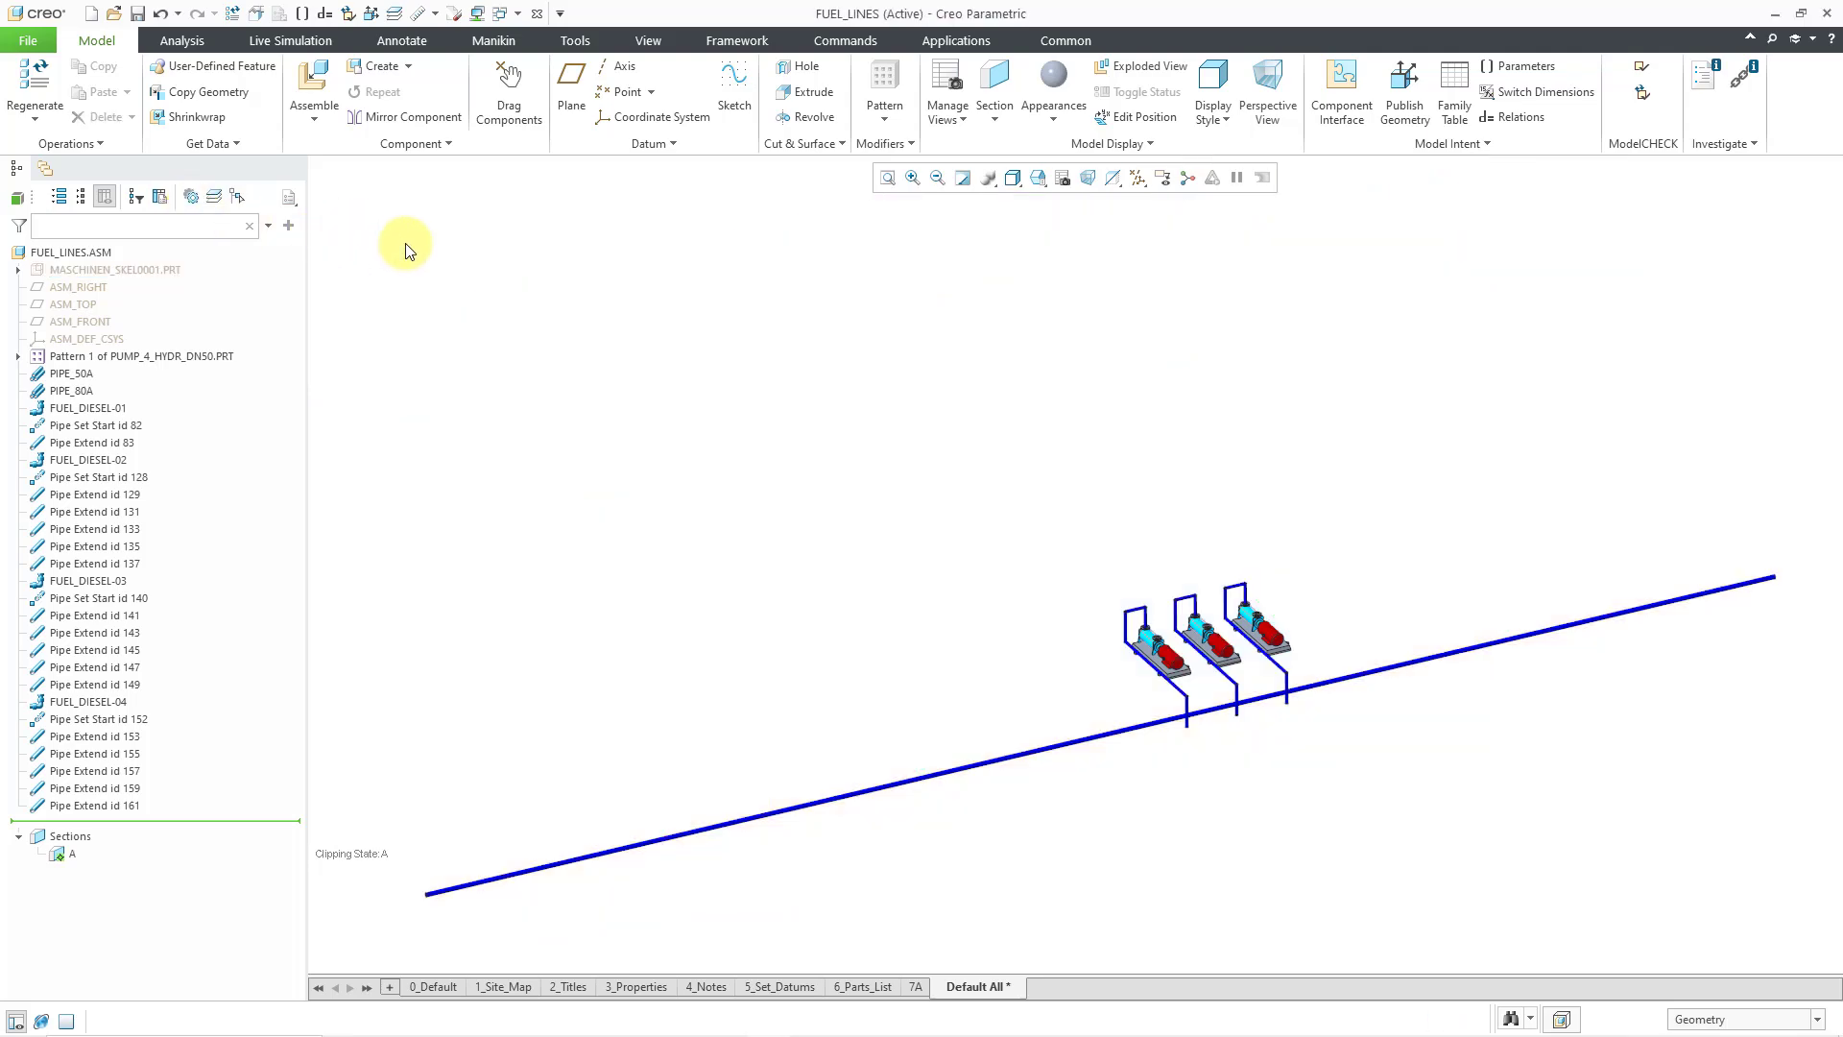
{"action": "scroll", "coordinate": [1333, 708], "scroll_direction": "up", "scroll_amount": 5}
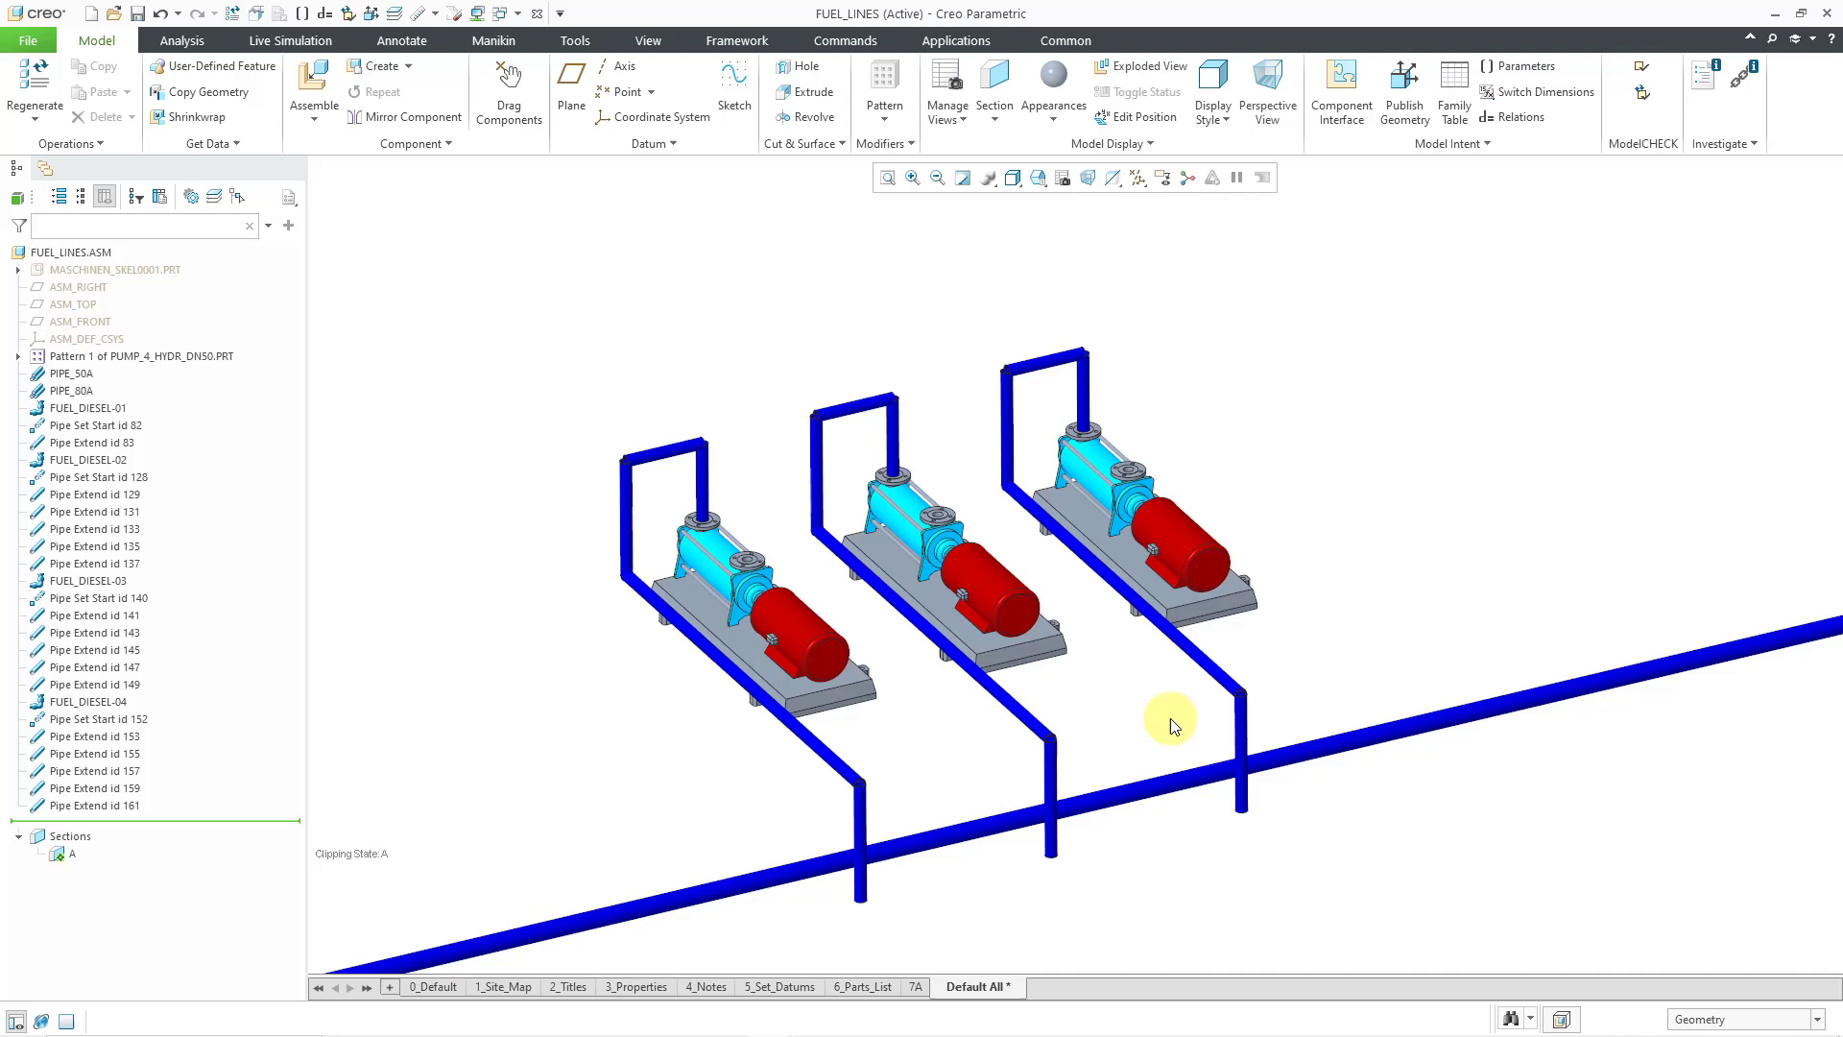
- Enter the Piping application and switch the model tree to Pipeline View
{"action": "left_click", "coordinate": [943, 41]}
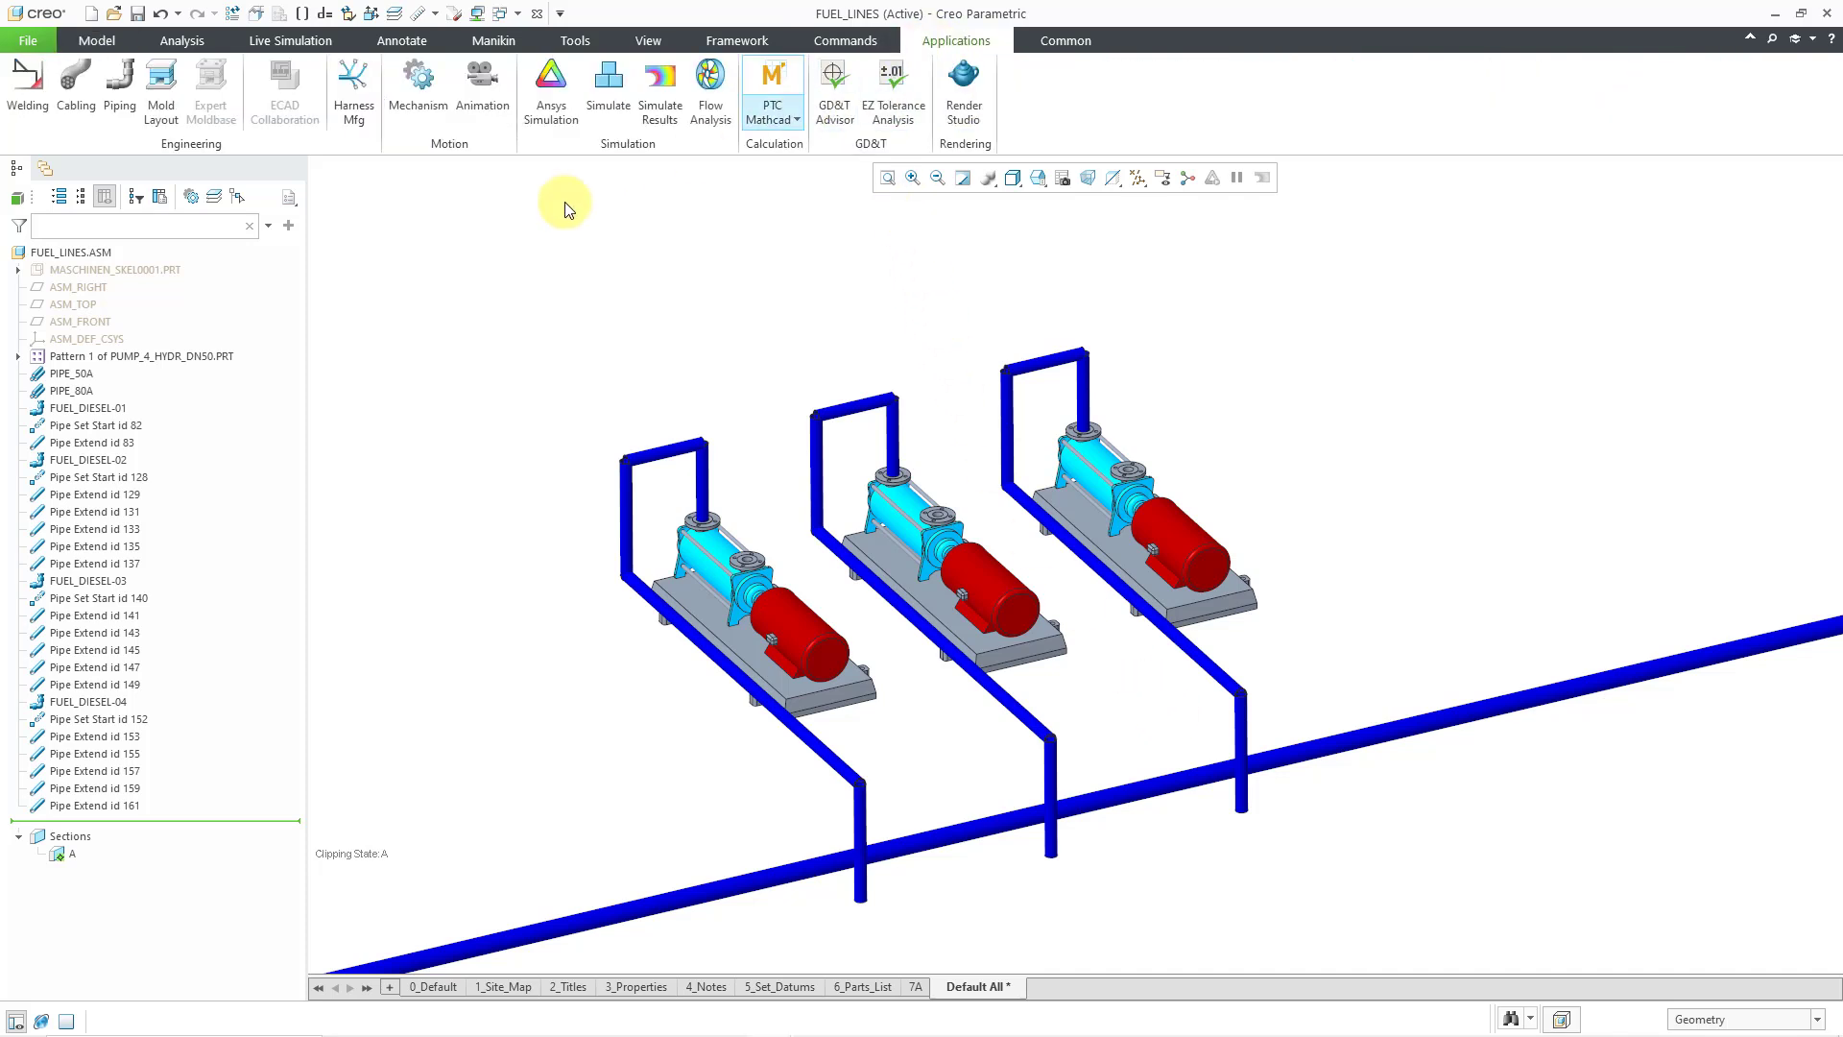
{"action": "left_click", "coordinate": [119, 88]}
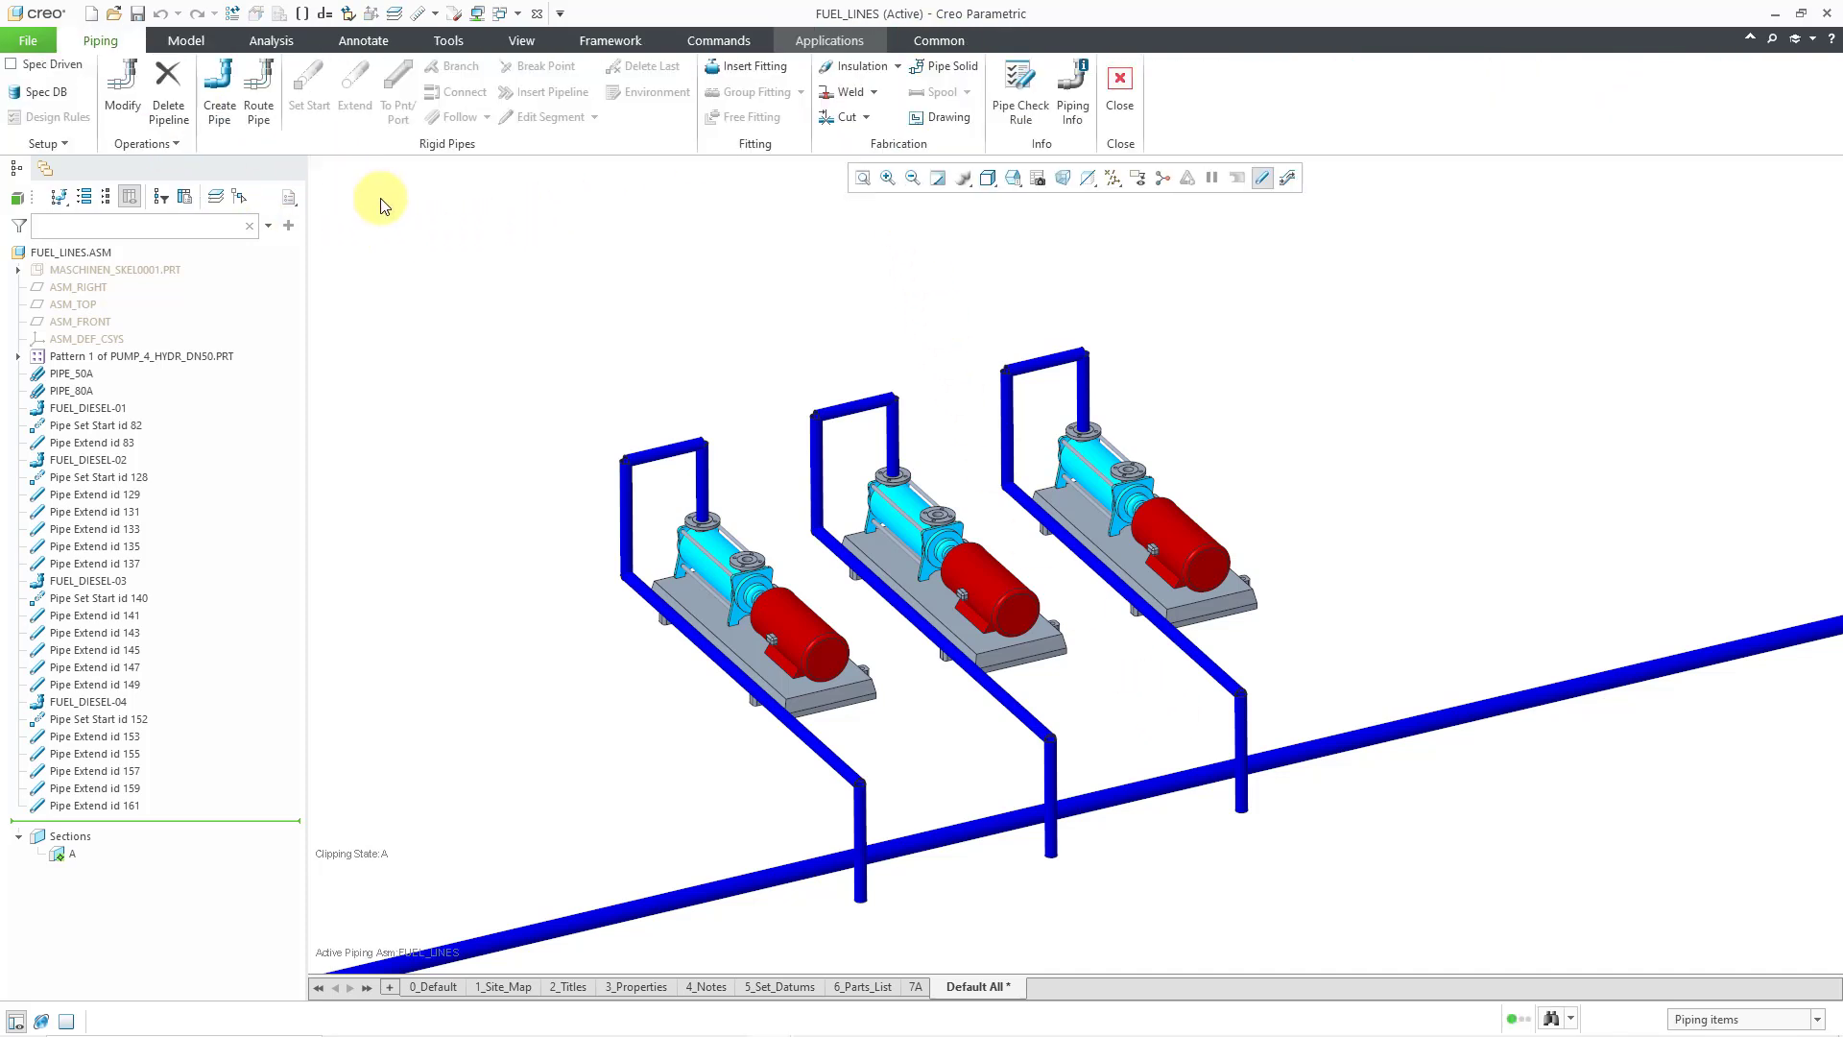
{"action": "left_click", "coordinate": [59, 197]}
{"action": "left_click", "coordinate": [63, 223]}
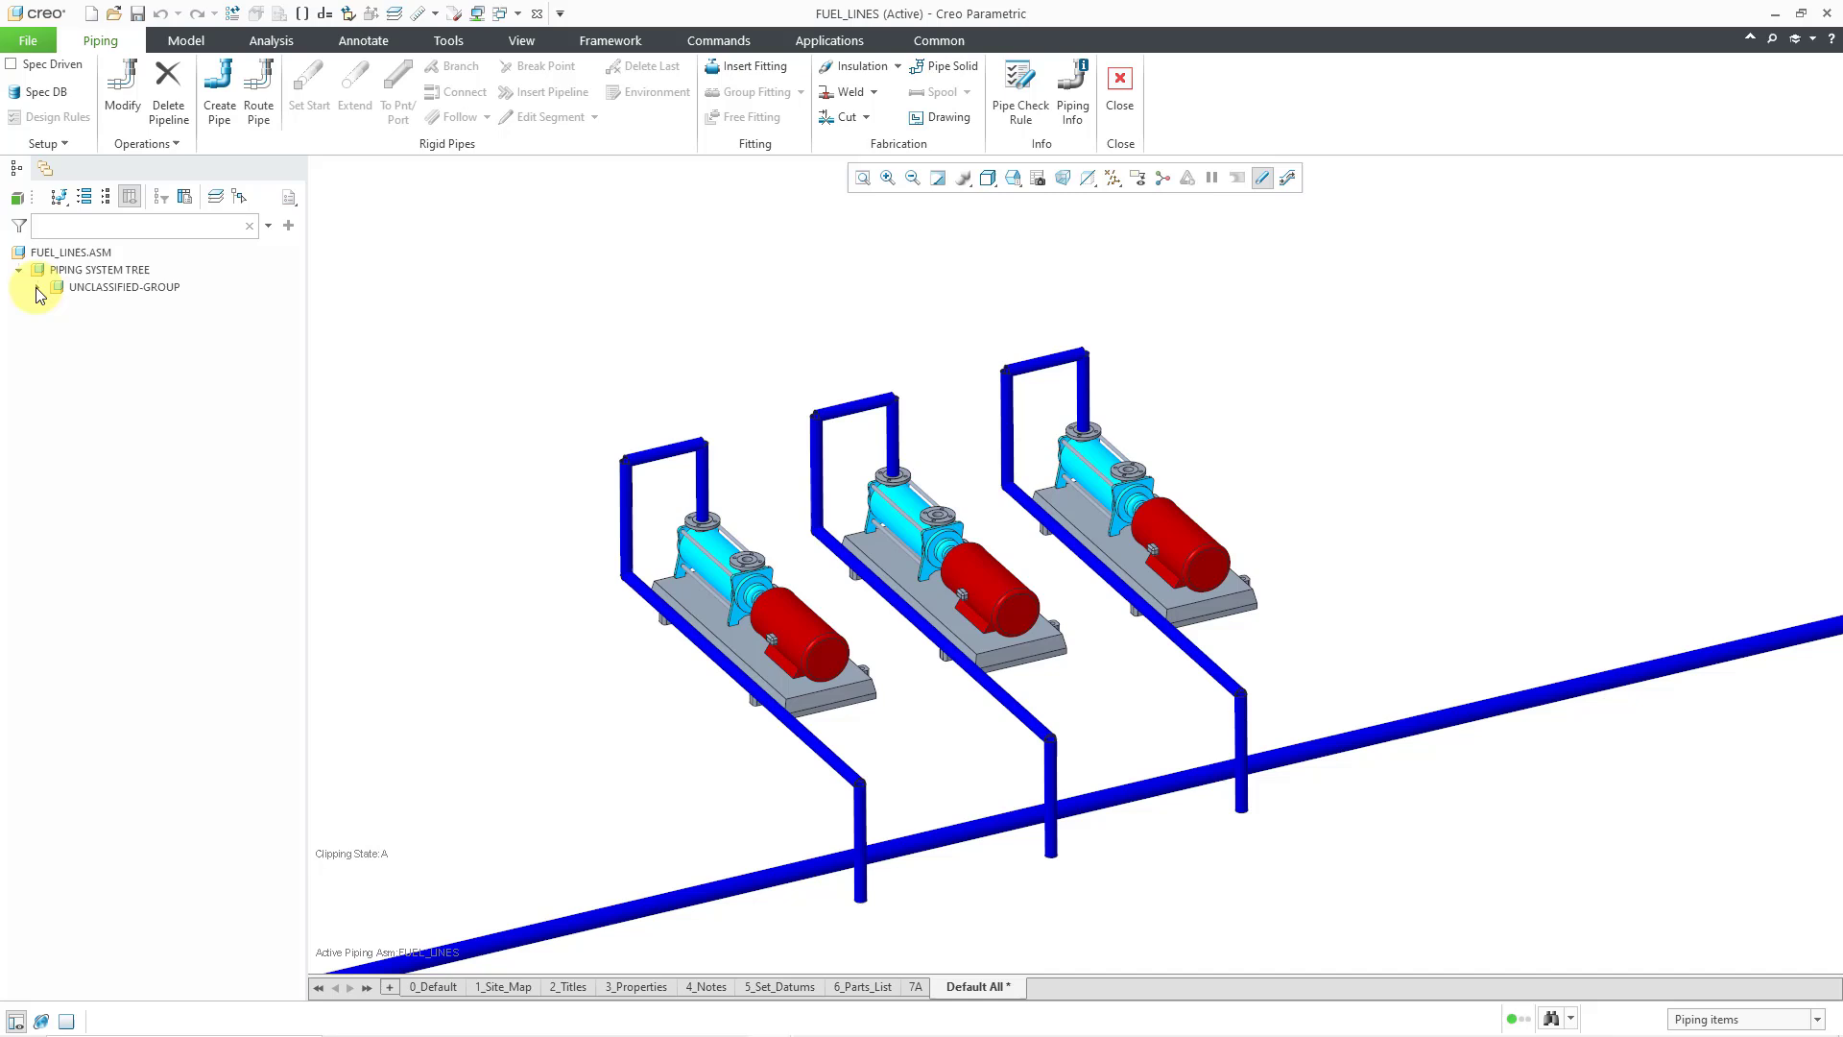
- Expand UNCLASSIFIED-GROUP and highlight pipelines FUEL_DIESEL-01, -02 and -03 in the model to check them
{"action": "left_click", "coordinate": [37, 288]}
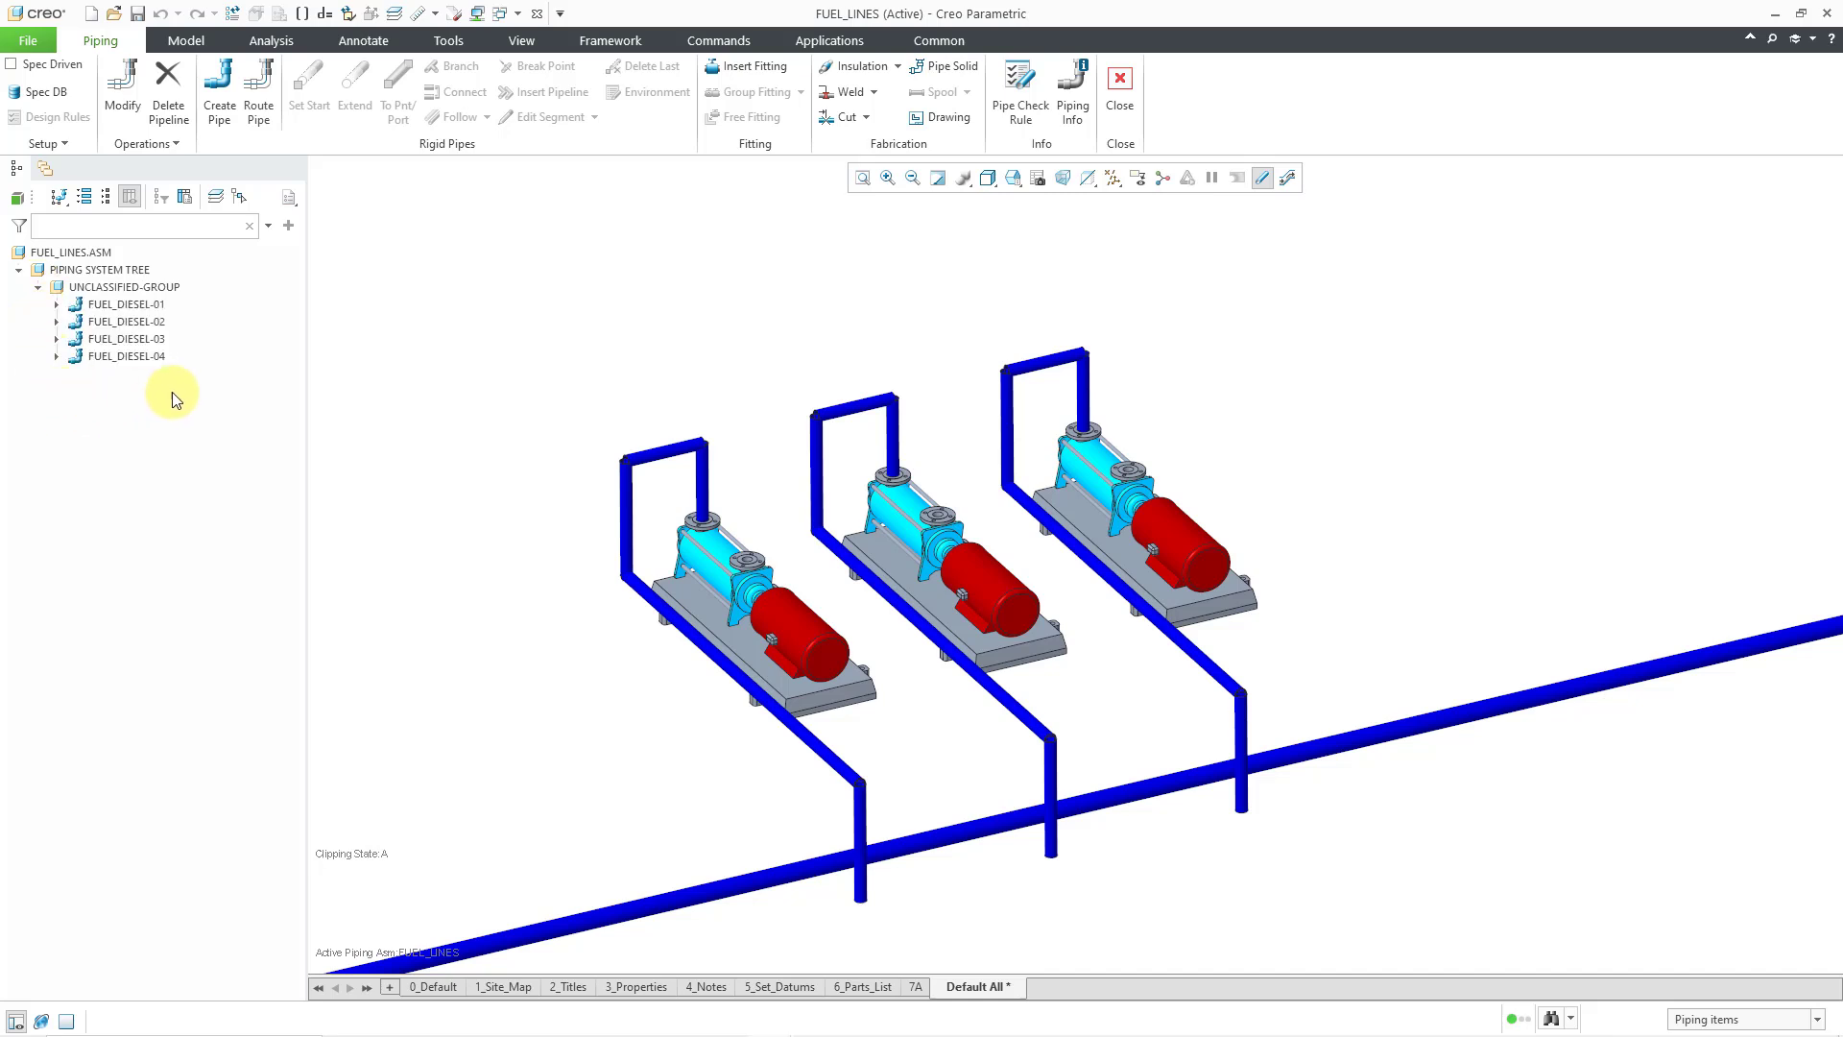
{"action": "left_click", "coordinate": [147, 305]}
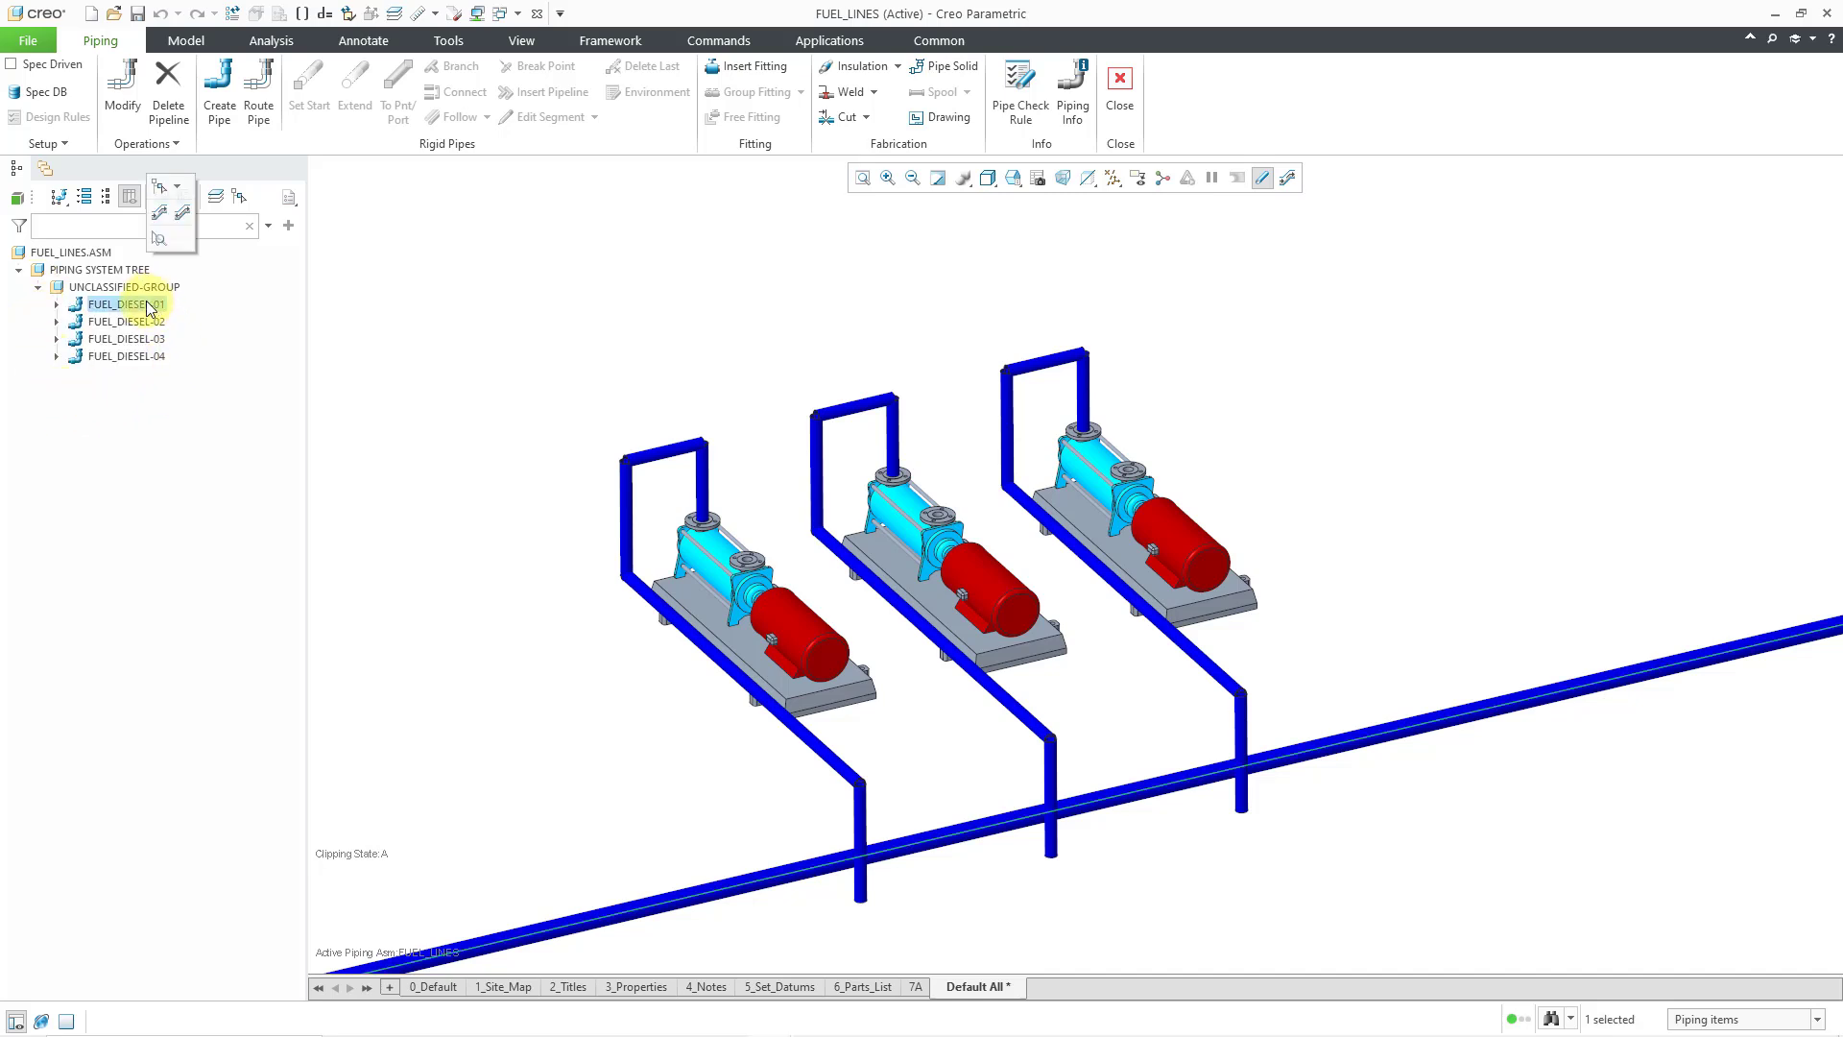
{"action": "left_click", "coordinate": [154, 323]}
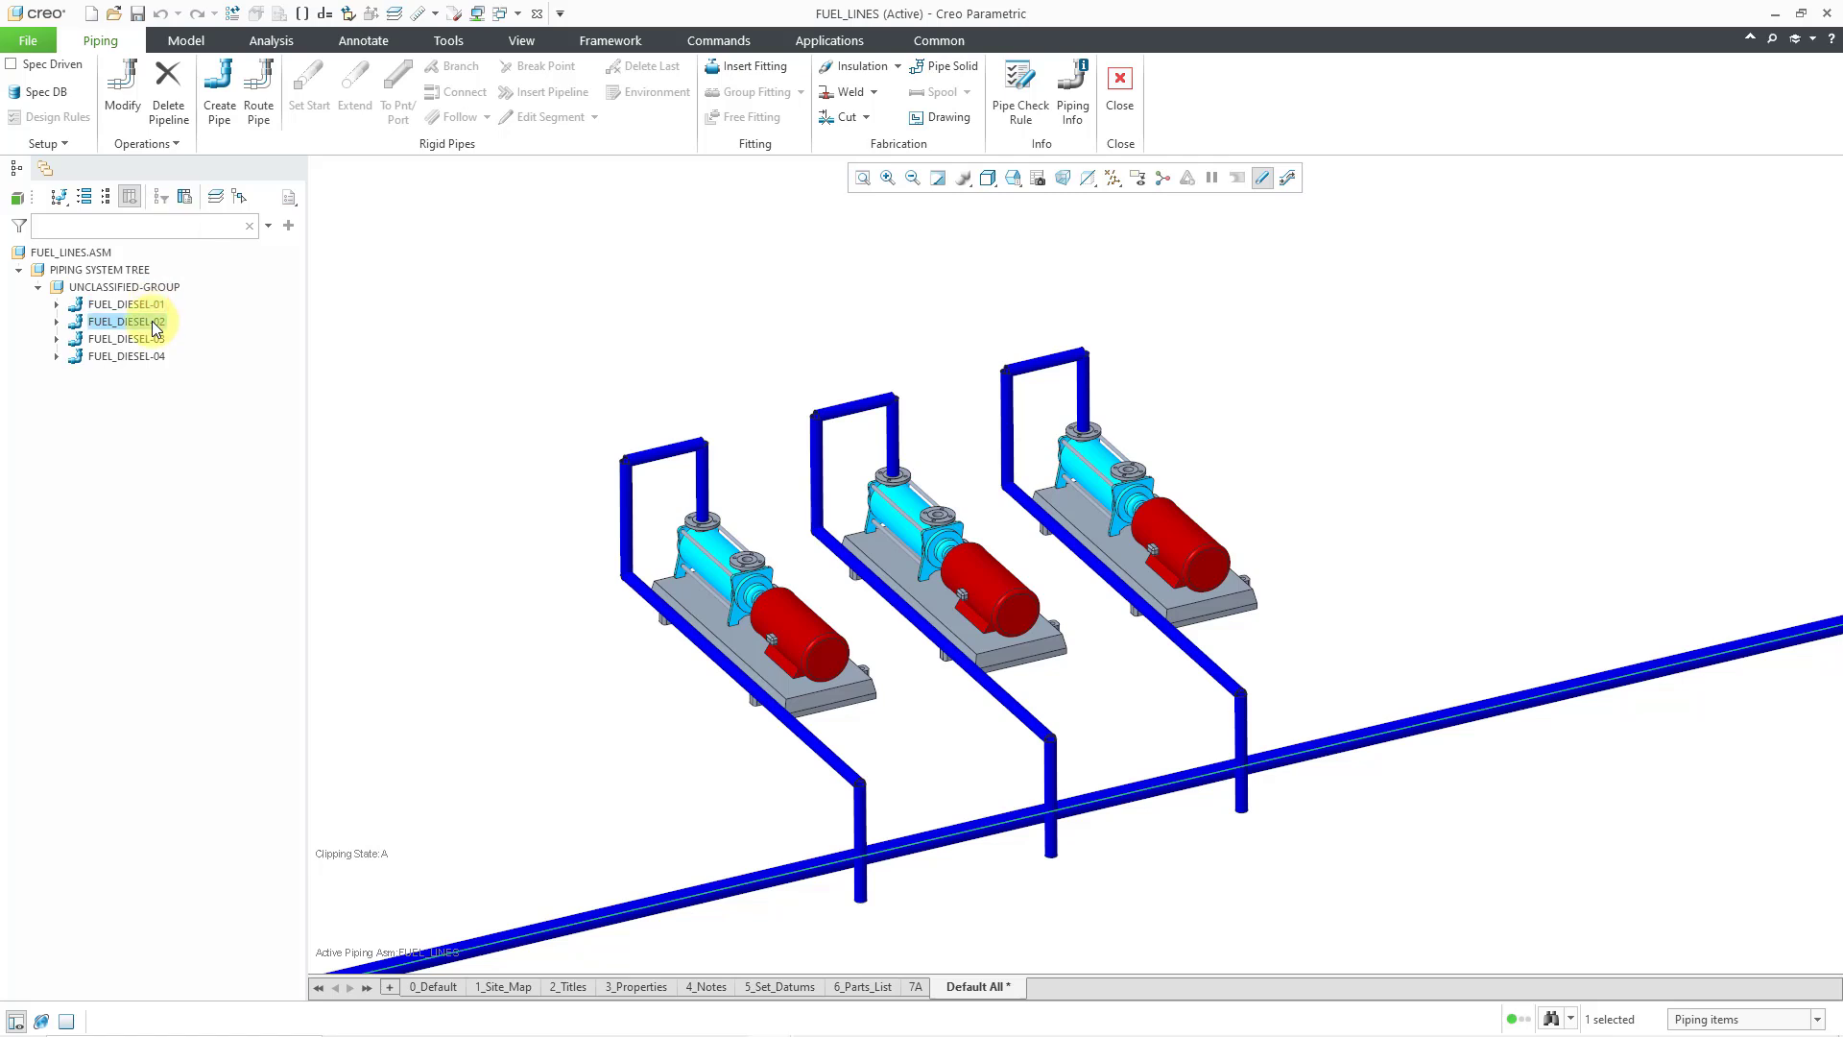
{"action": "left_click", "coordinate": [160, 342]}
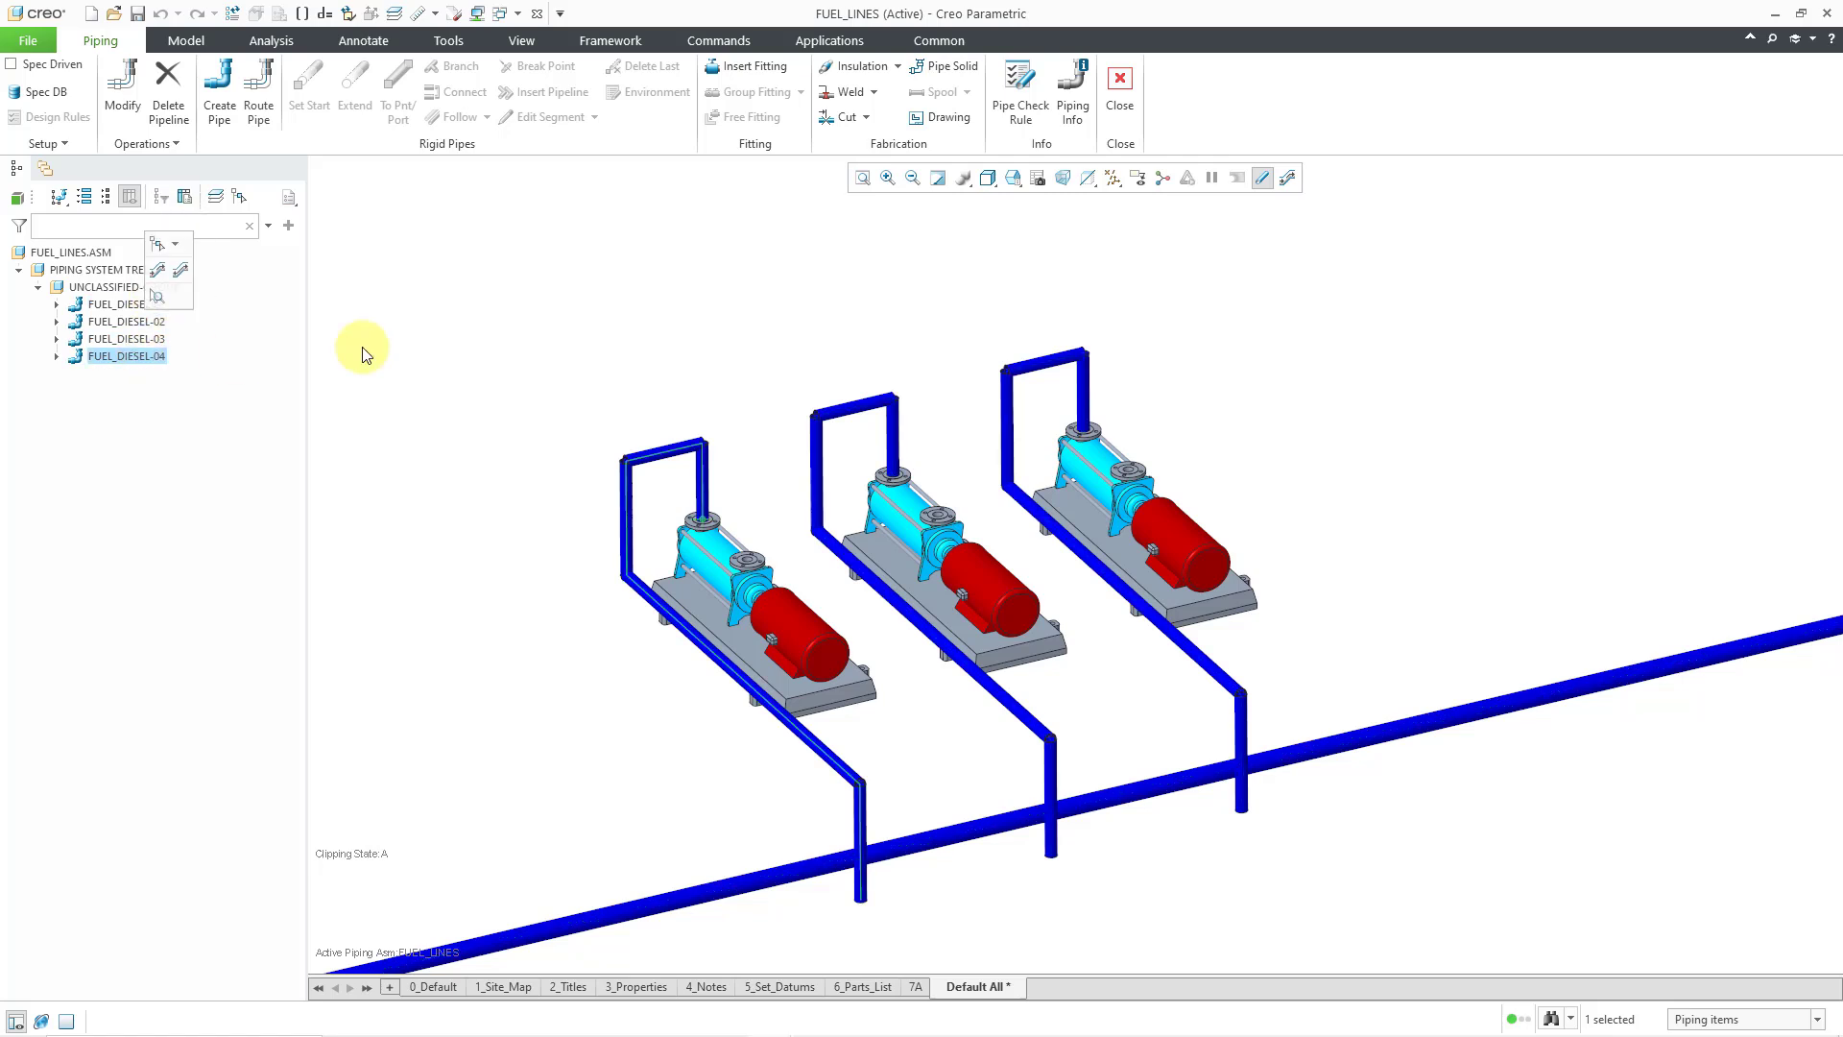
{"action": "left_click", "coordinate": [415, 328]}
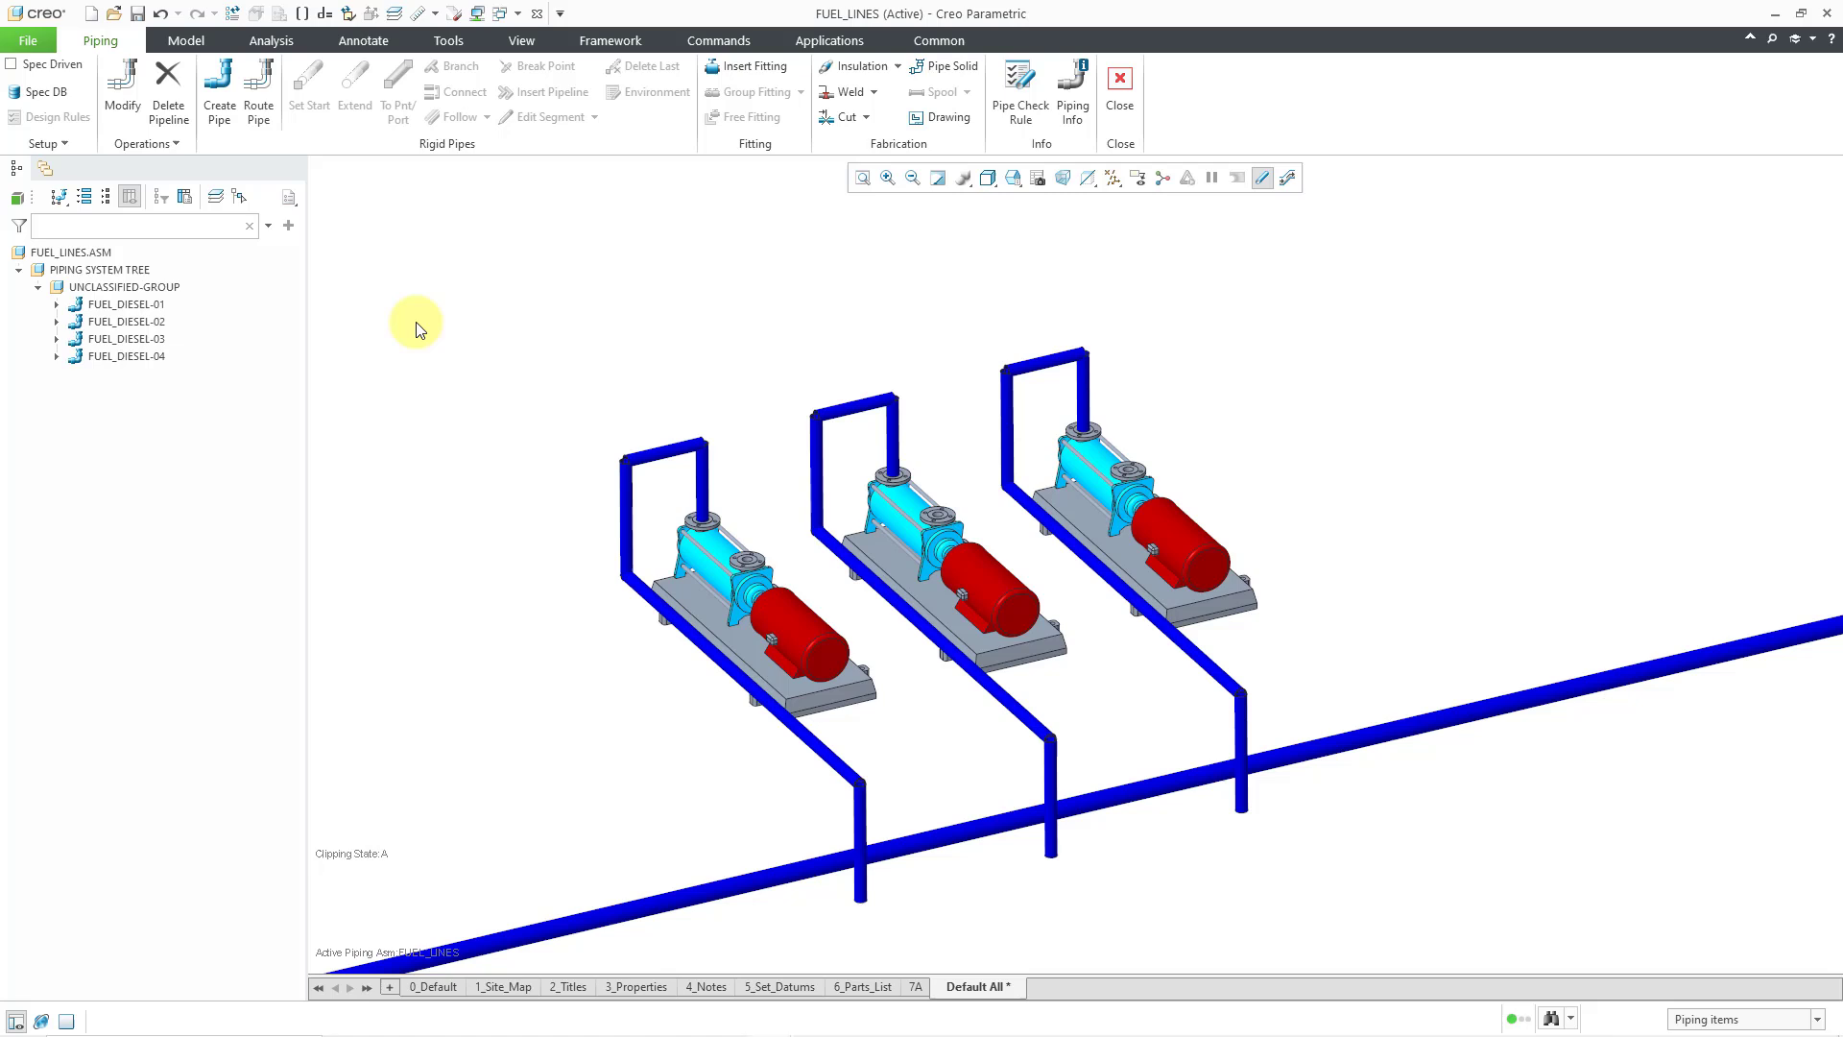
- Route pipeline FUEL_DIESEL-02 starting from the free lower end of the rightmost drop pipe
{"action": "left_click", "coordinate": [266, 119]}
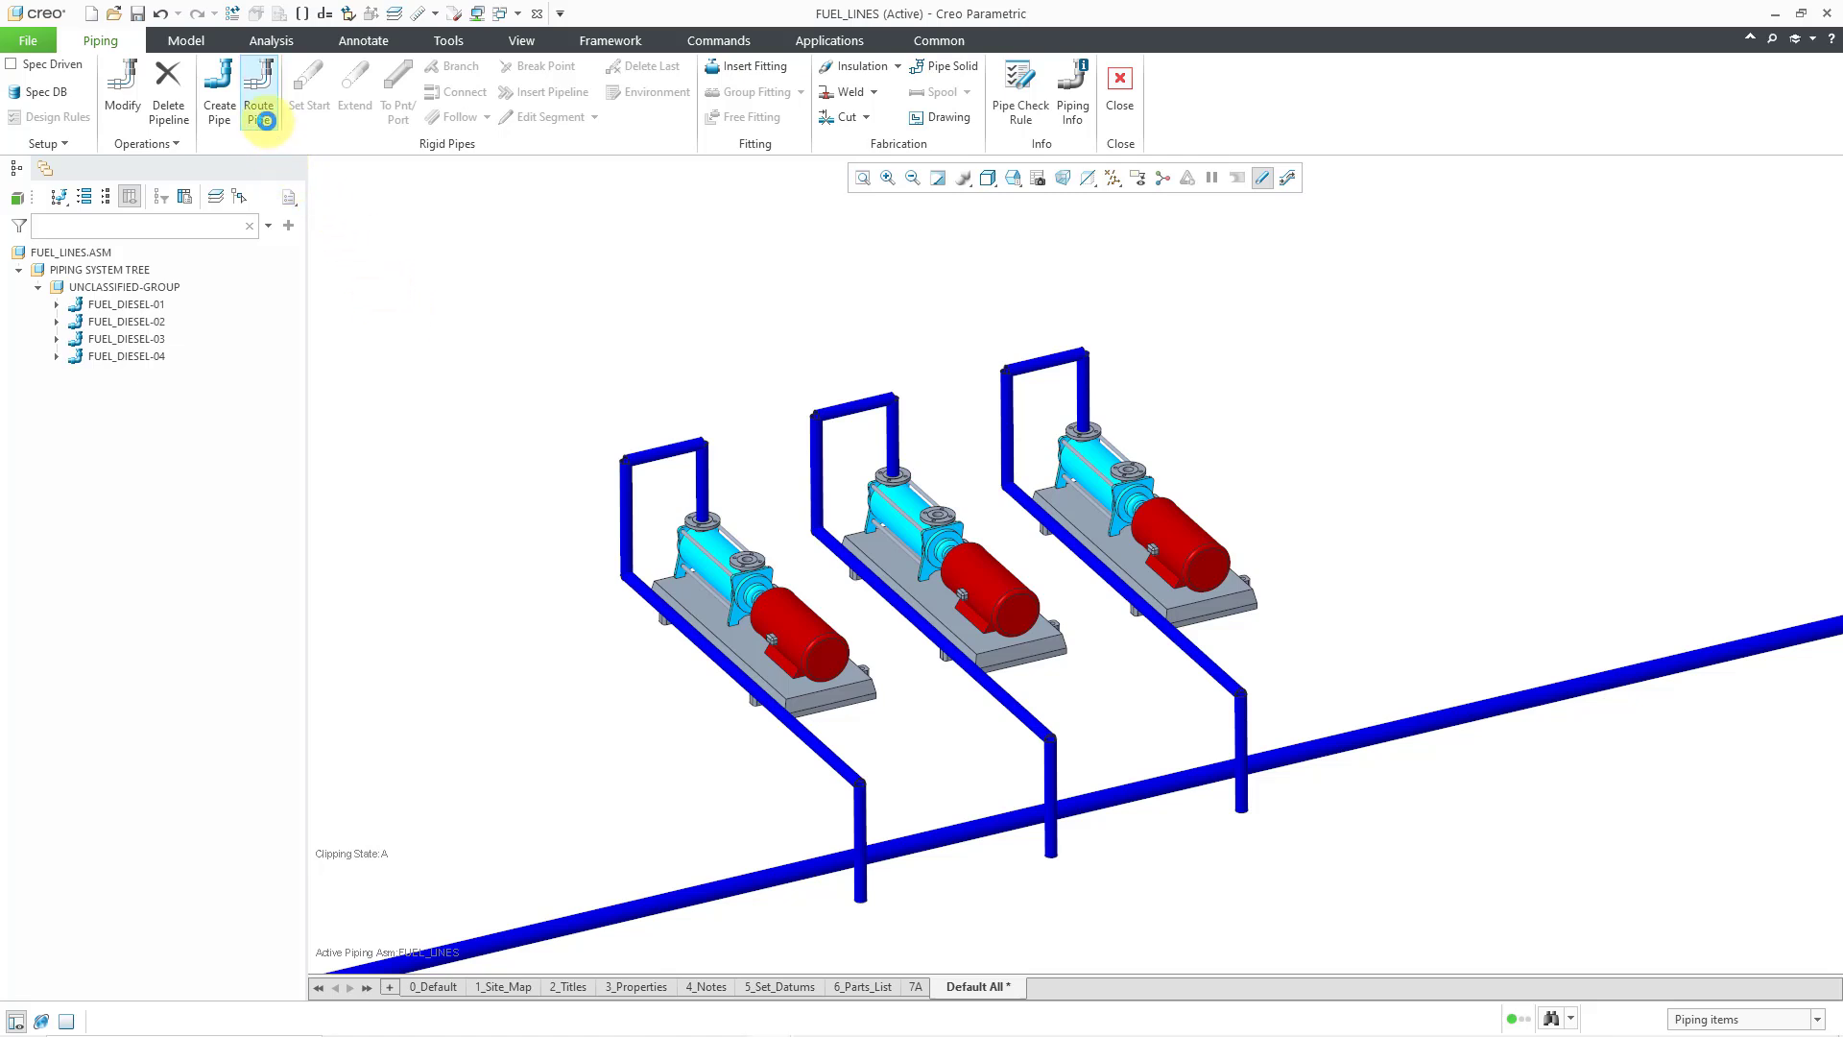
{"action": "left_click", "coordinate": [159, 321]}
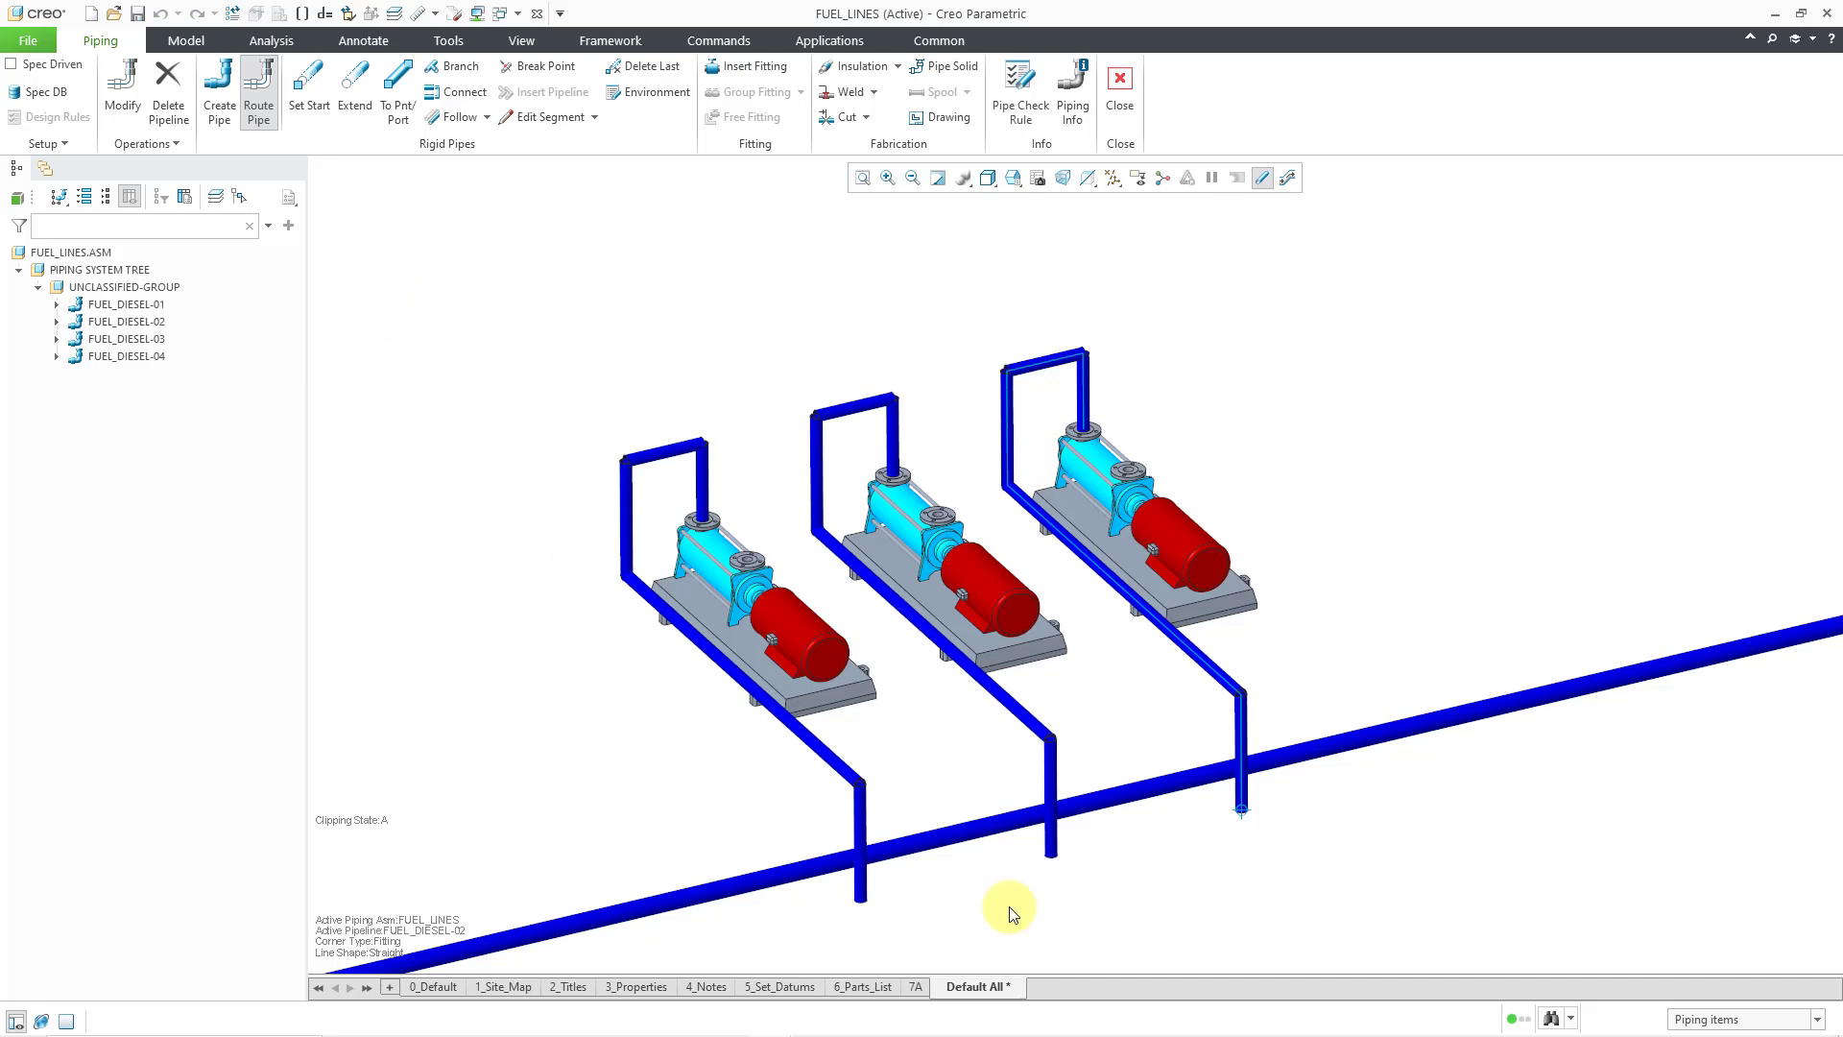
{"action": "scroll", "coordinate": [1253, 827], "scroll_direction": "up", "scroll_amount": 2}
{"action": "scroll", "coordinate": [1253, 828], "scroll_direction": "up", "scroll_amount": 2}
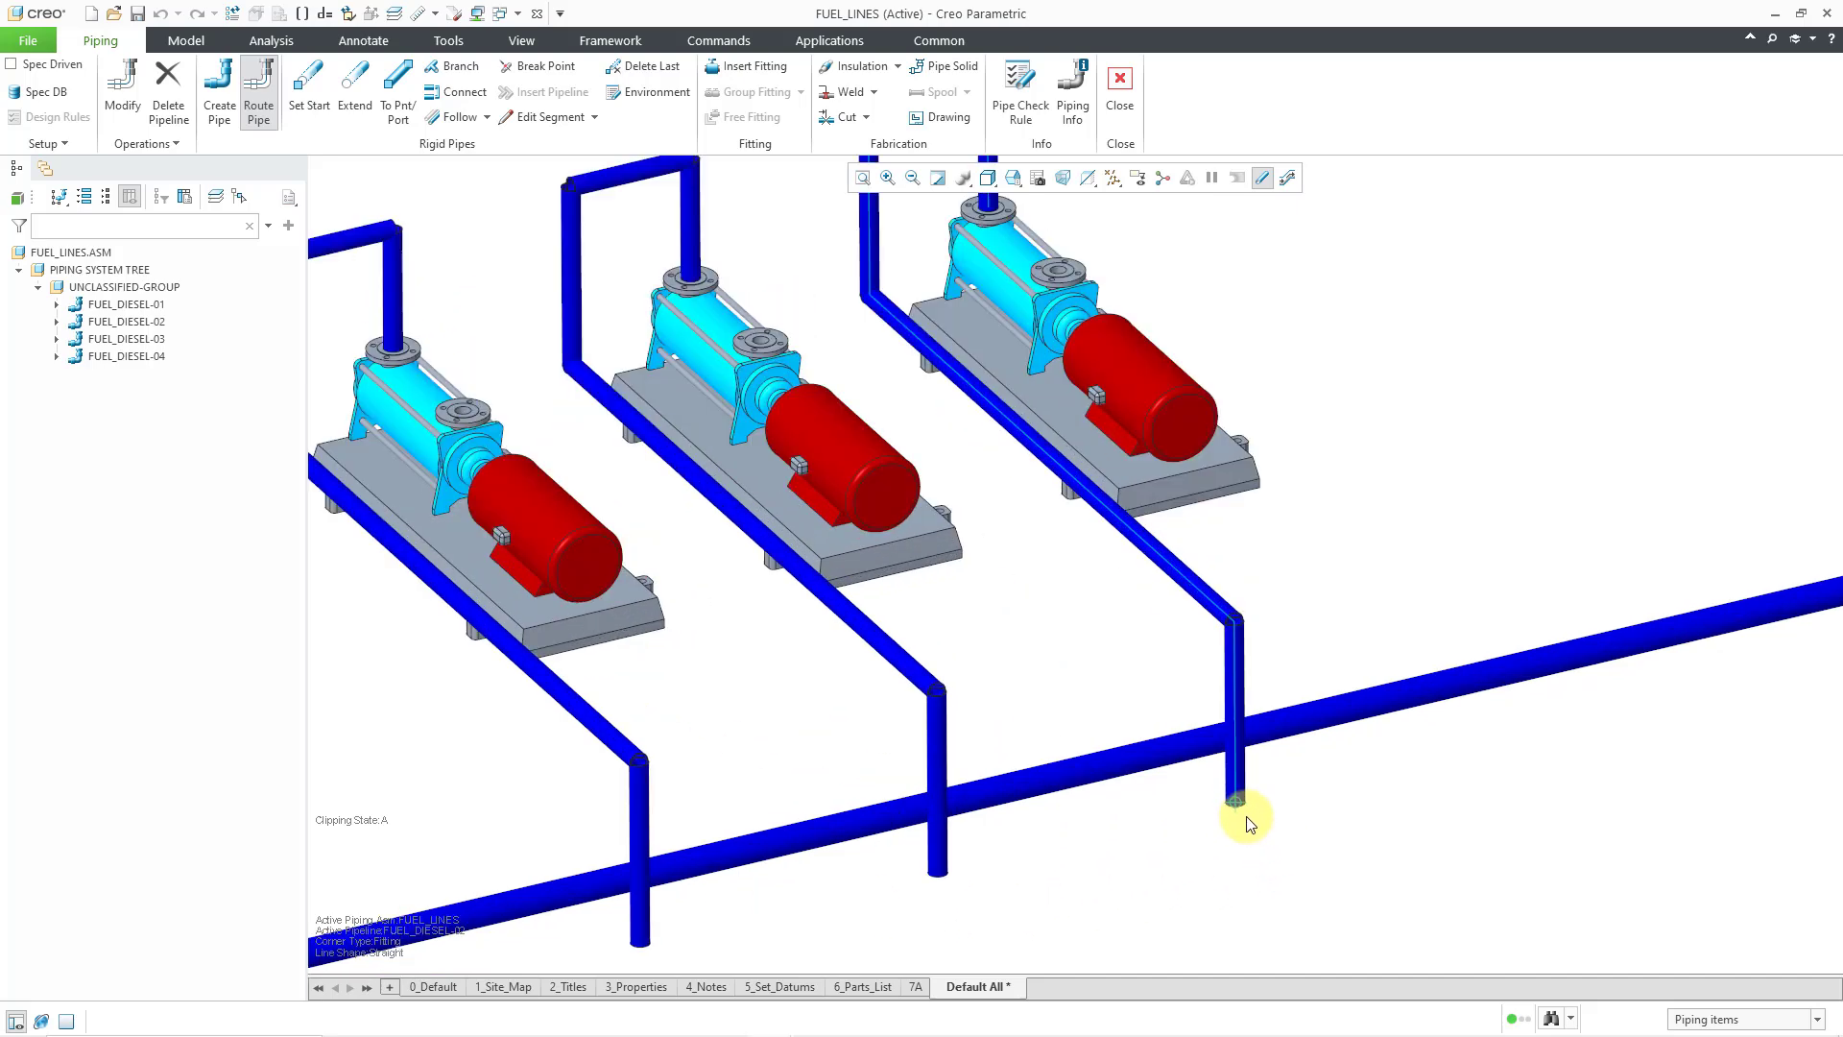
{"action": "left_click", "coordinate": [1247, 821]}
- Create a branch referencing the main blue FUEL_DIESEL-01 pipe segment
{"action": "left_click", "coordinate": [453, 66]}
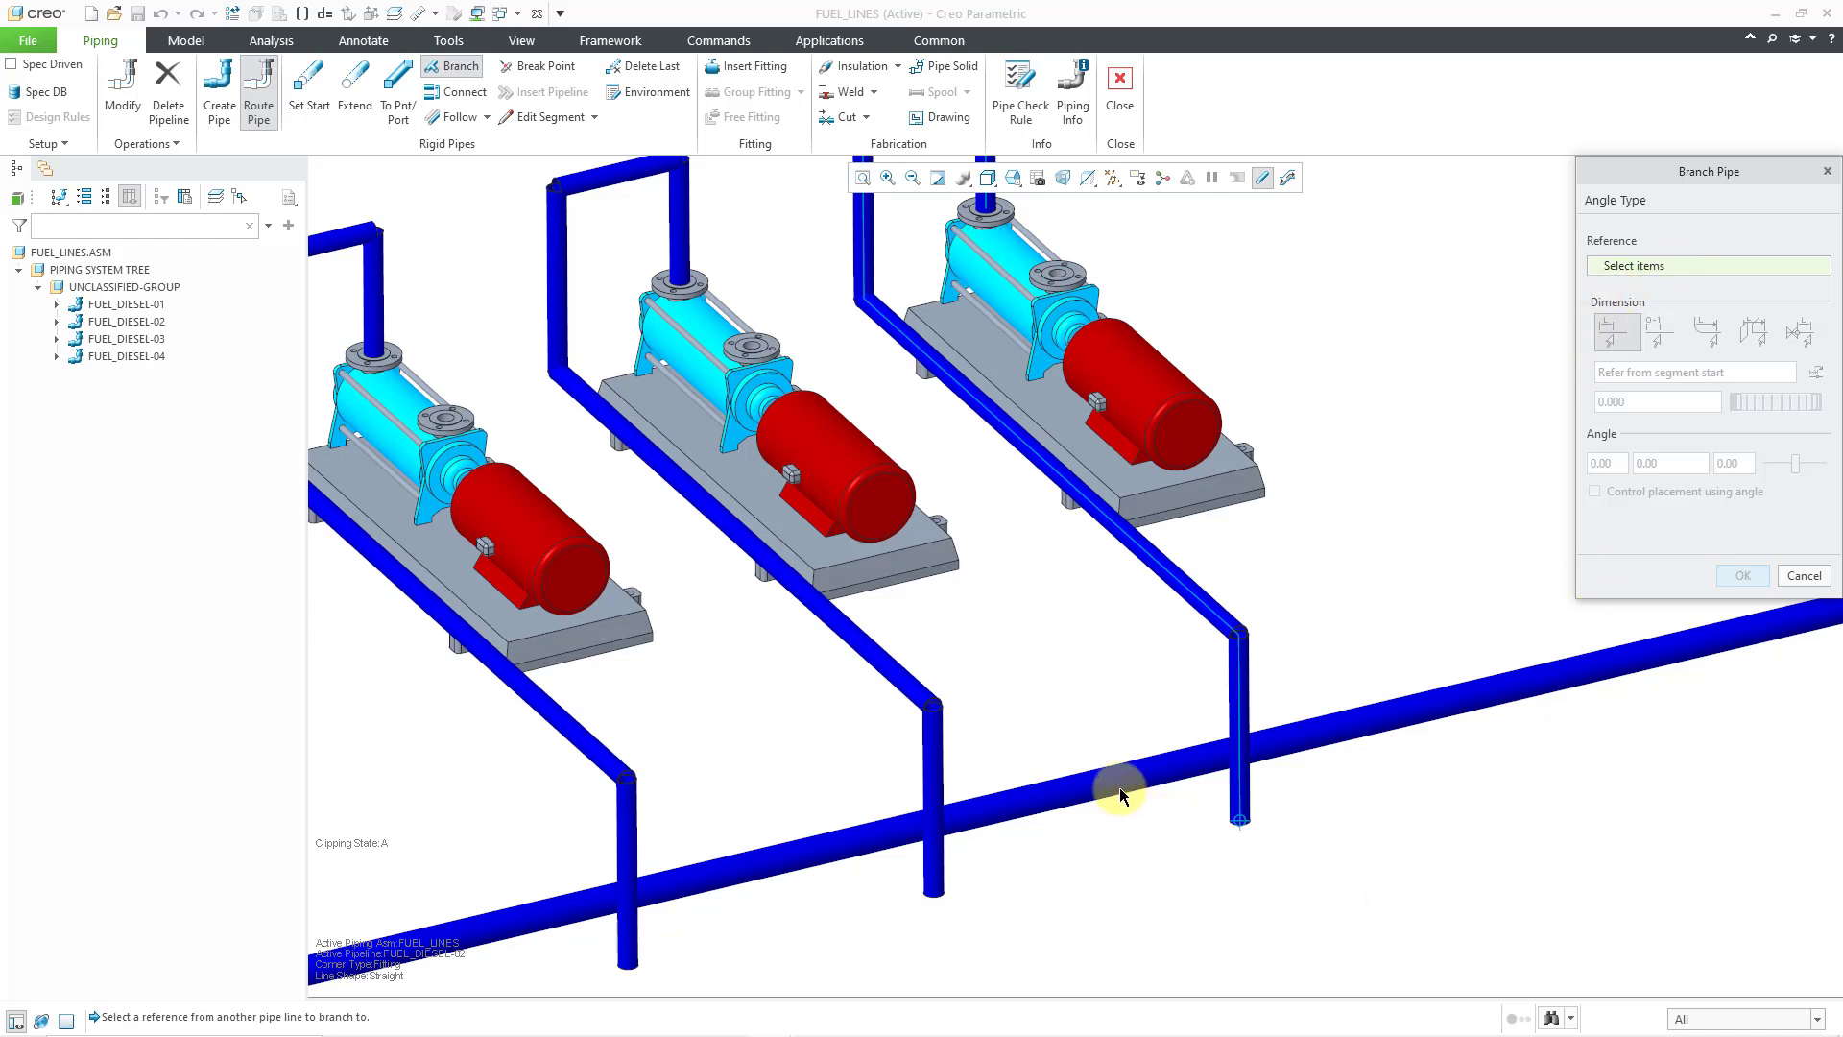
{"action": "left_click", "coordinate": [1083, 789]}
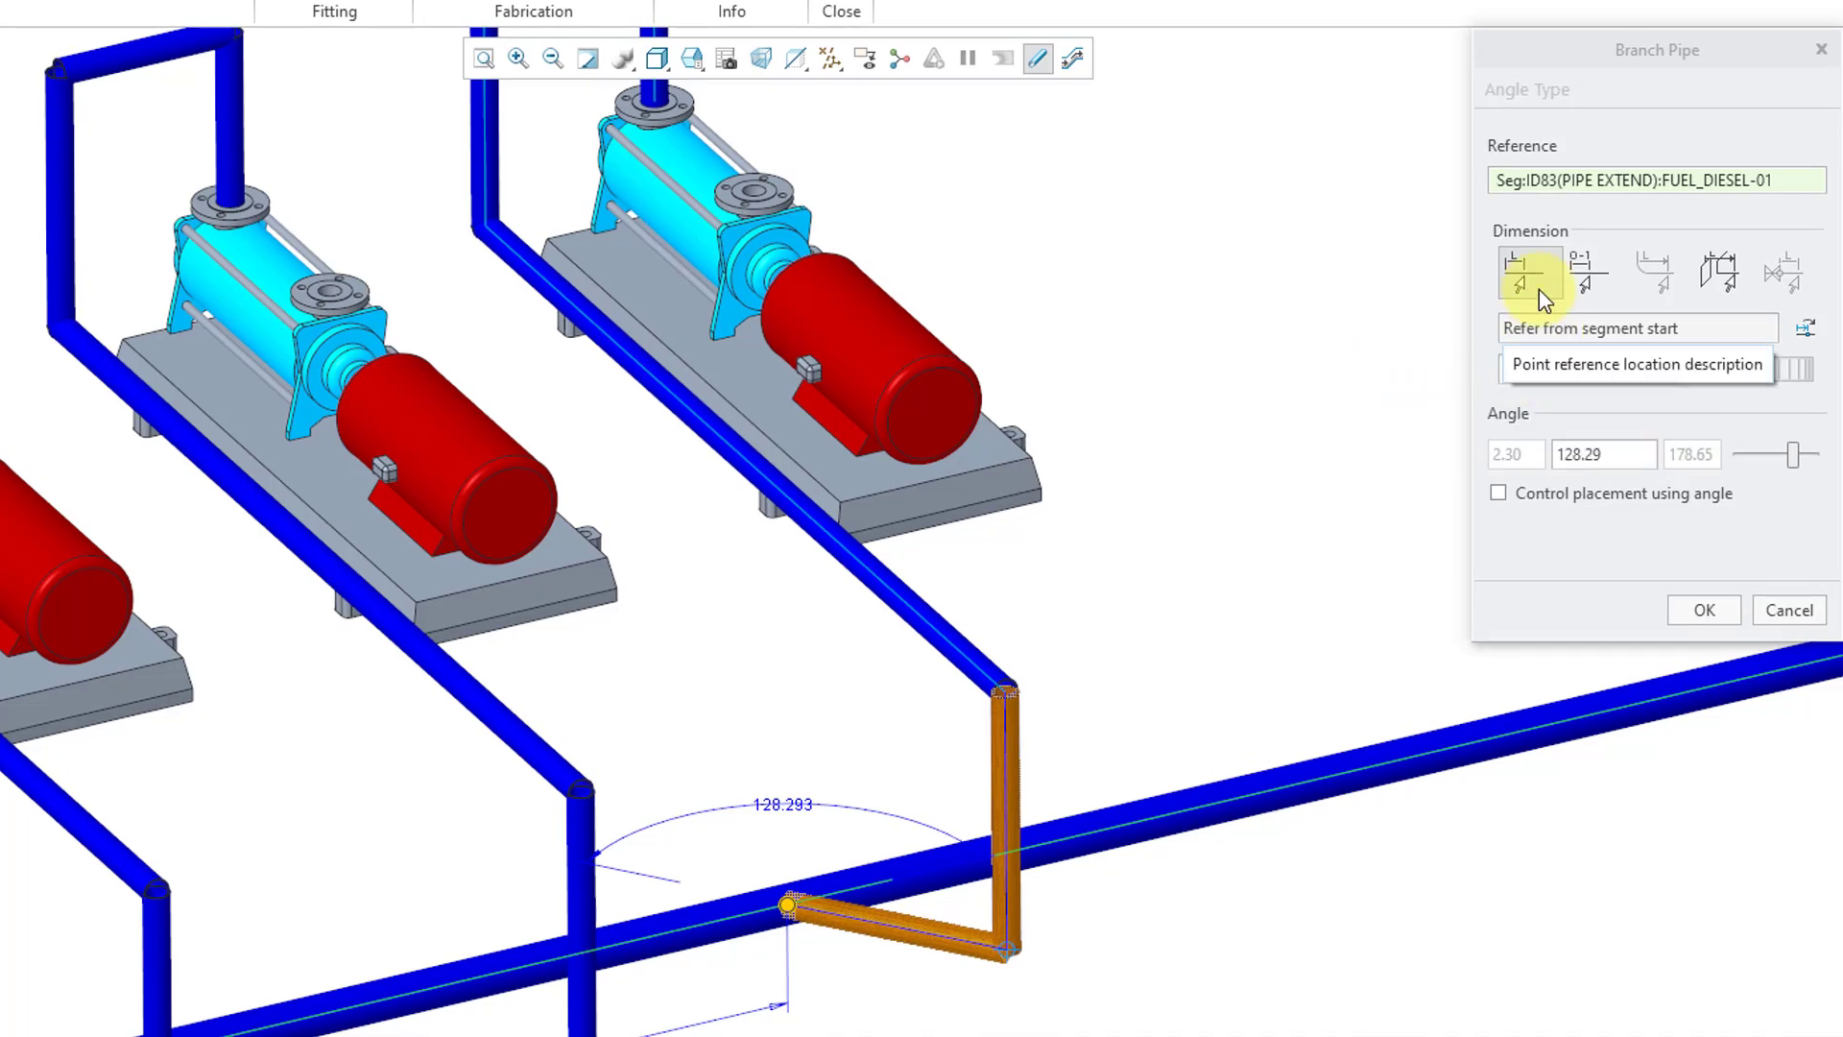
- Place the branch at a specified length, slide it along the main pipe, then locate it by ratio 0.625
{"action": "left_click", "coordinate": [1538, 285]}
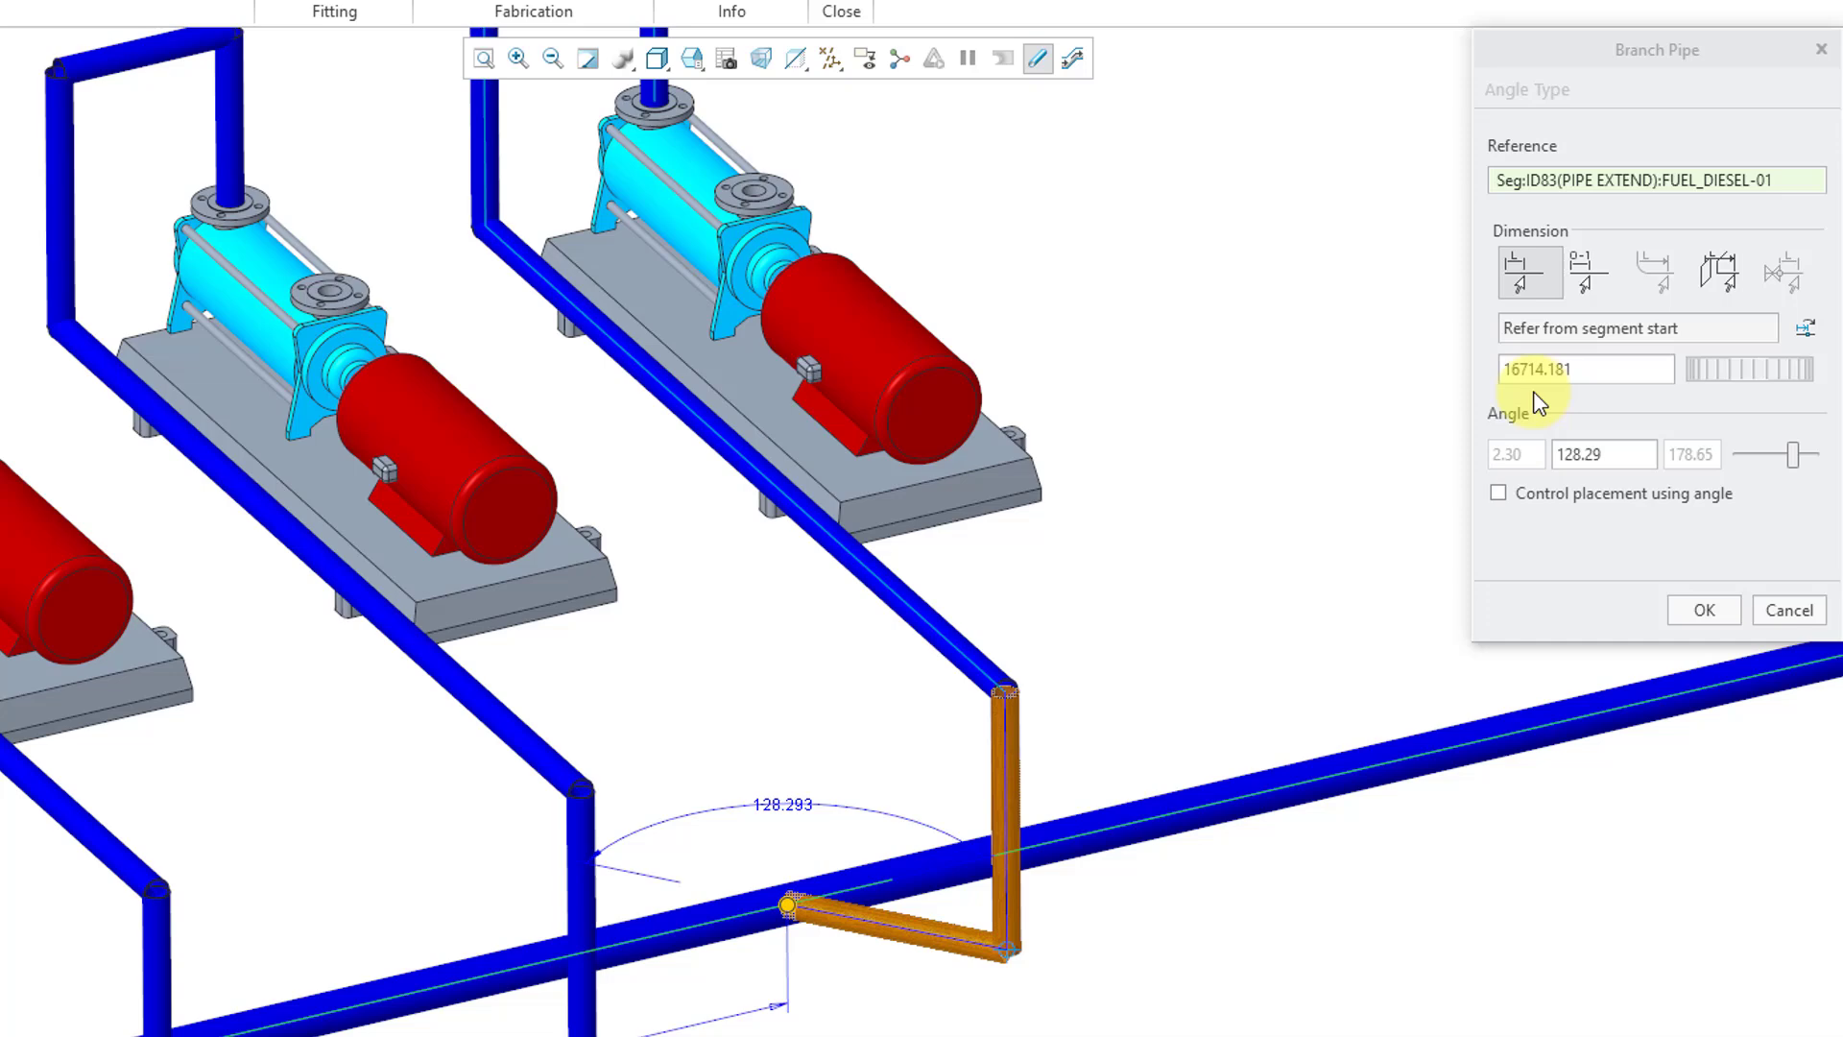
{"action": "left_click_drag", "start_coordinate": [1715, 372], "coordinate": [1753, 377]}
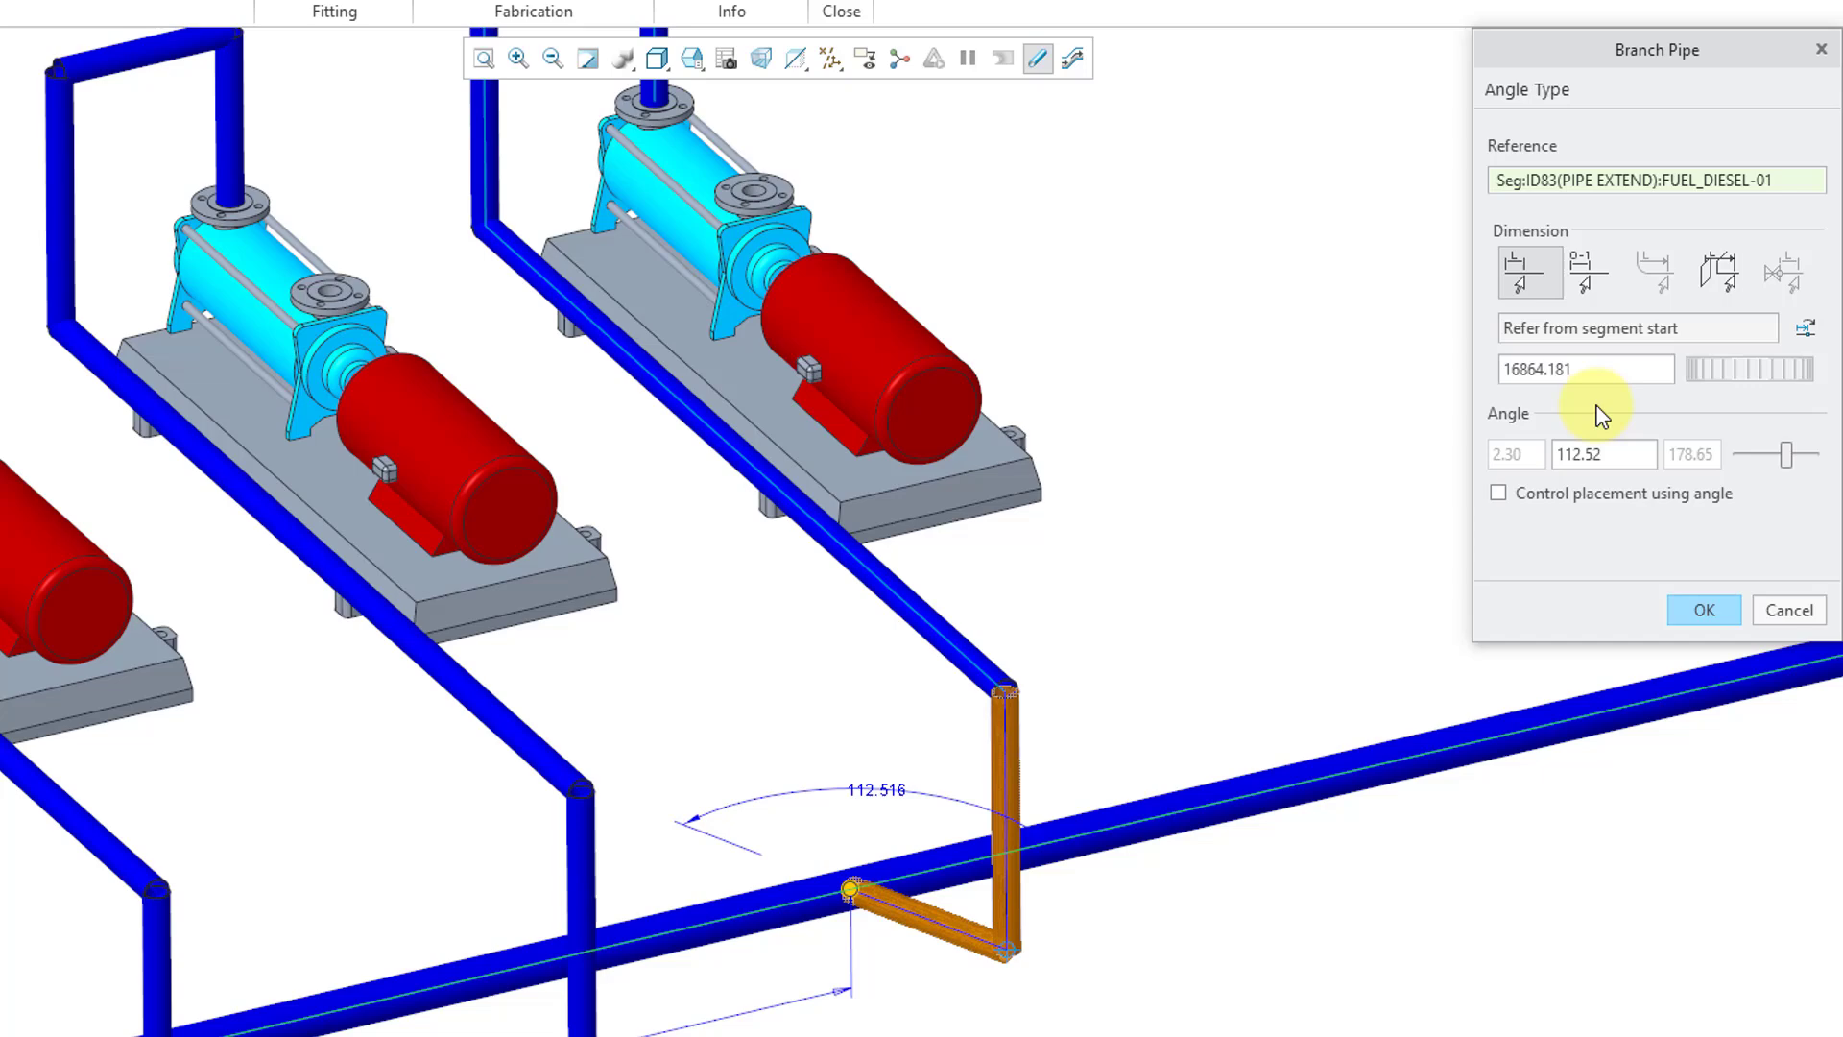
{"action": "left_click", "coordinate": [1591, 292]}
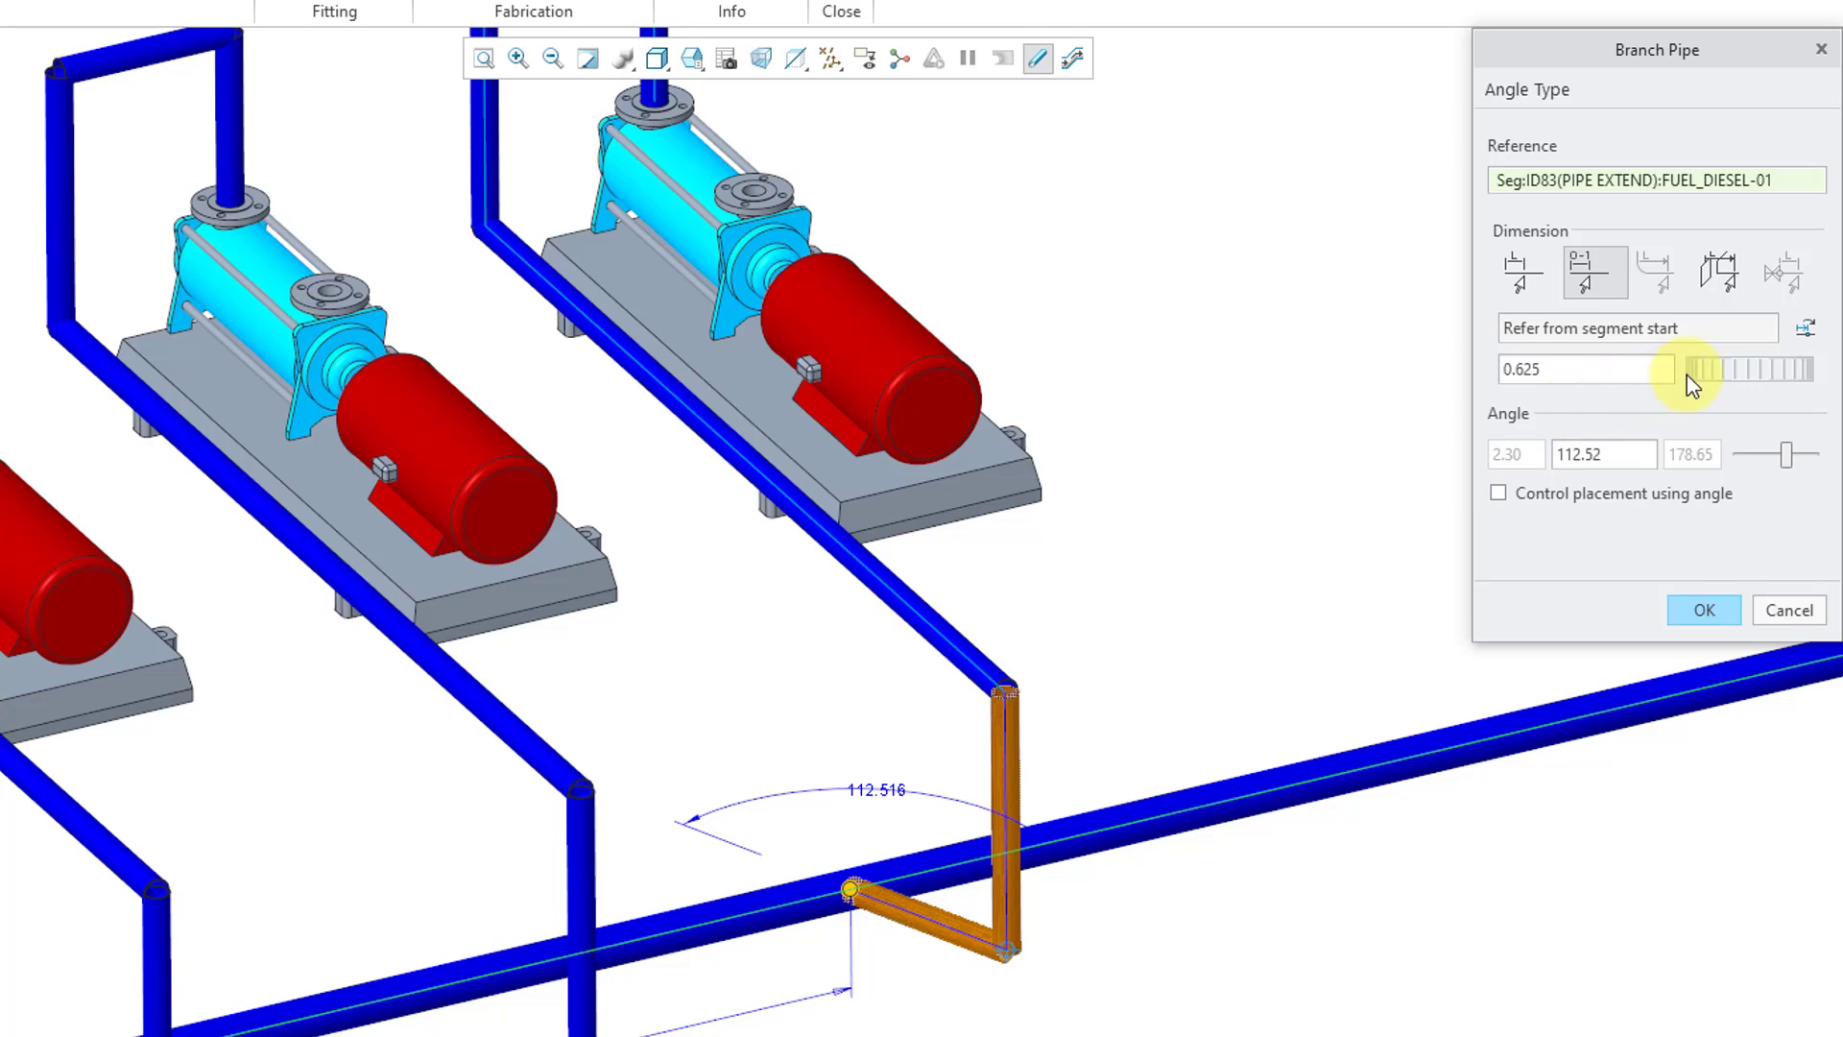
{"action": "mouse_move", "coordinate": [1712, 383]}
{"action": "left_mouse_down"}
{"action": "mouse_move", "coordinate": [1728, 383]}
{"action": "mouse_move", "coordinate": [1689, 375]}
{"action": "mouse_move", "coordinate": [1713, 376]}
{"action": "left_mouse_up"}
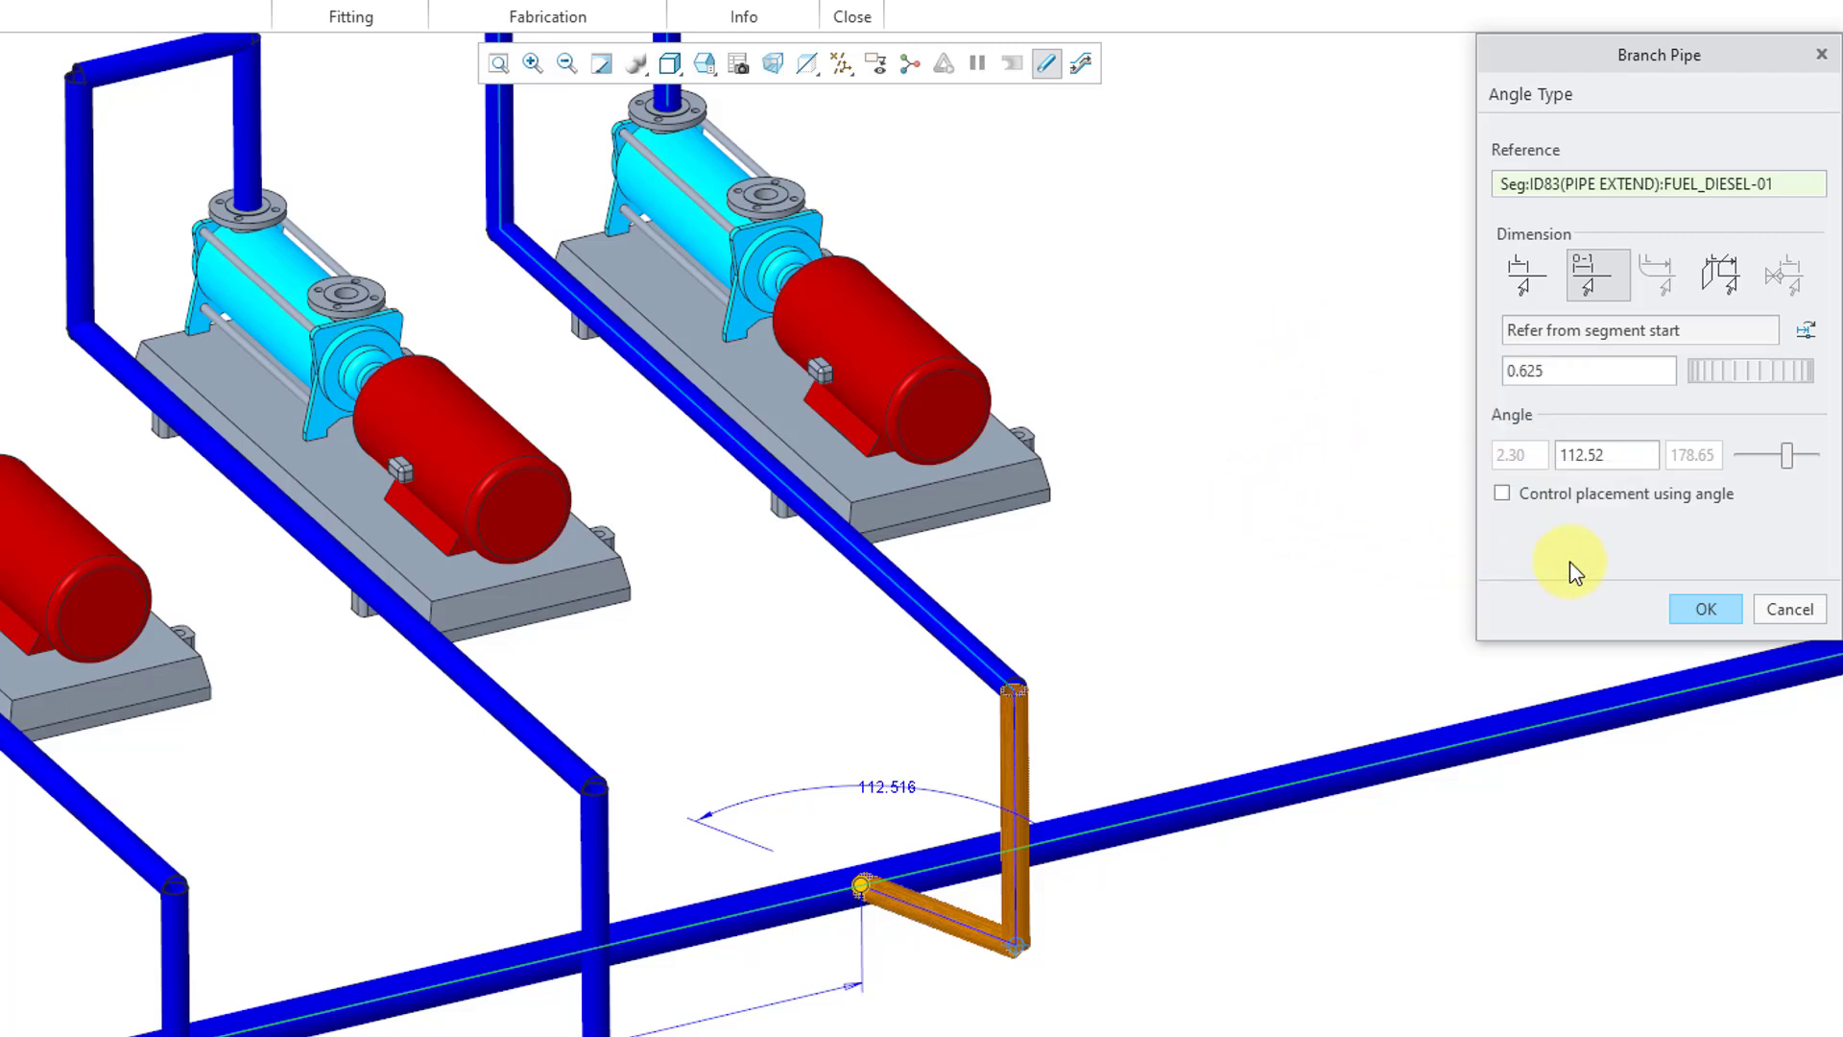
- Set the FUEL_DIESEL-02 branch angle to 90° with placement controlled by angle, and confirm it
{"action": "double_click", "coordinate": [1598, 455]}
{"action": "type", "text": "90"}
{"action": "key", "text": "Return"}
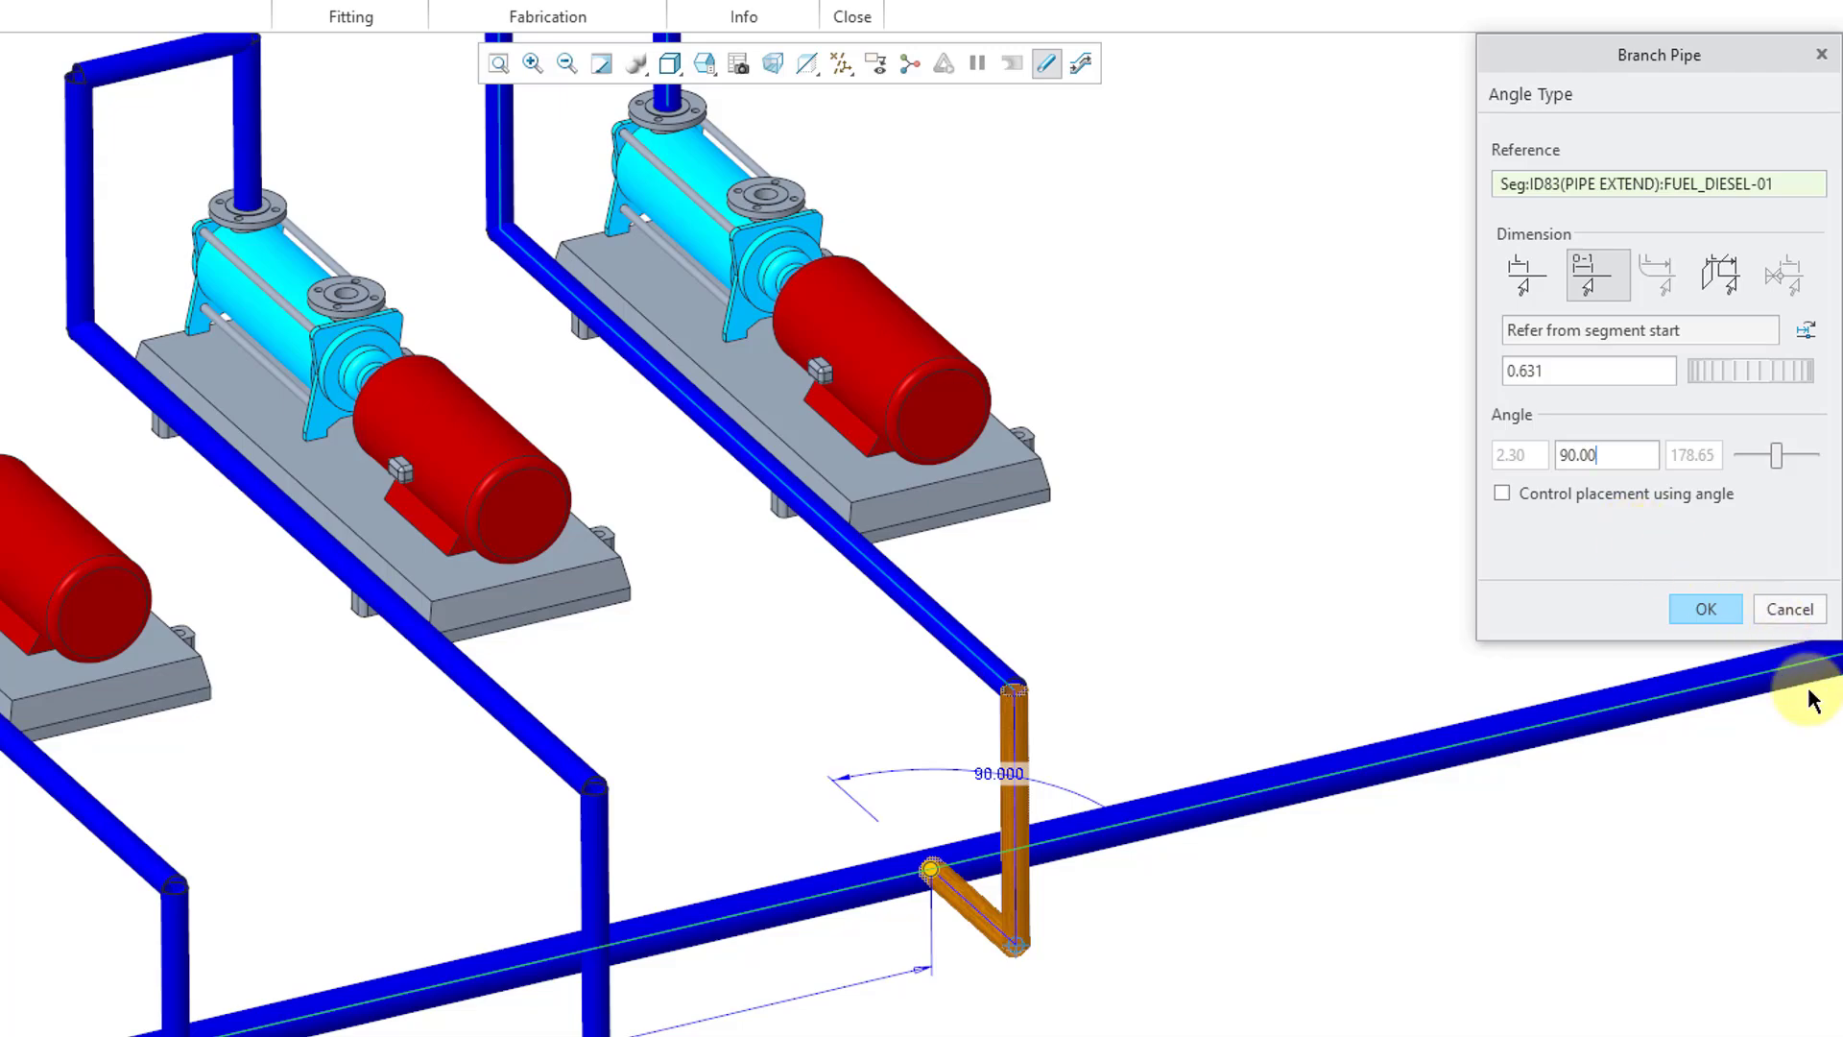
{"action": "mouse_move", "coordinate": [981, 873]}
{"action": "middle_mouse_down"}
{"action": "mouse_move", "coordinate": [1004, 856]}
{"action": "mouse_move", "coordinate": [988, 864]}
{"action": "mouse_move", "coordinate": [1098, 898]}
{"action": "mouse_move", "coordinate": [1082, 874]}
{"action": "mouse_move", "coordinate": [975, 873]}
{"action": "mouse_move", "coordinate": [1018, 848]}
{"action": "mouse_move", "coordinate": [988, 864]}
{"action": "middle_mouse_up"}
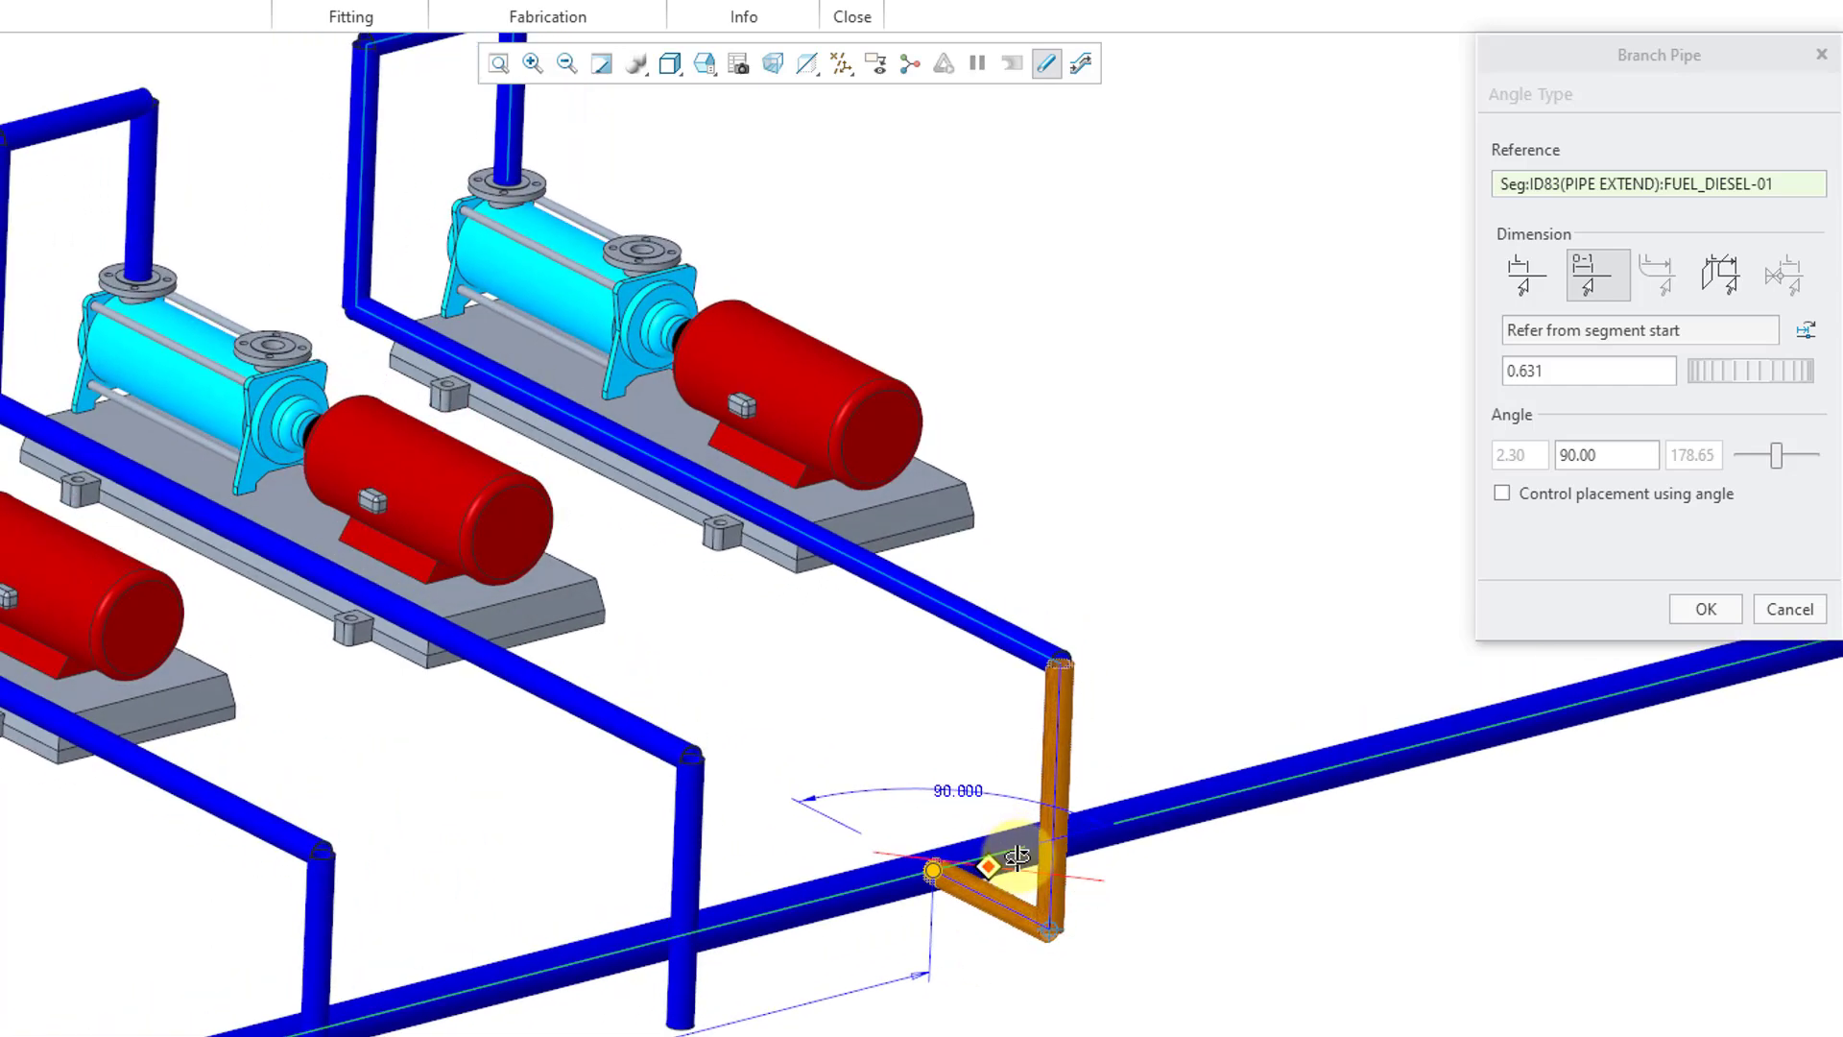
{"action": "left_click", "coordinate": [1502, 493]}
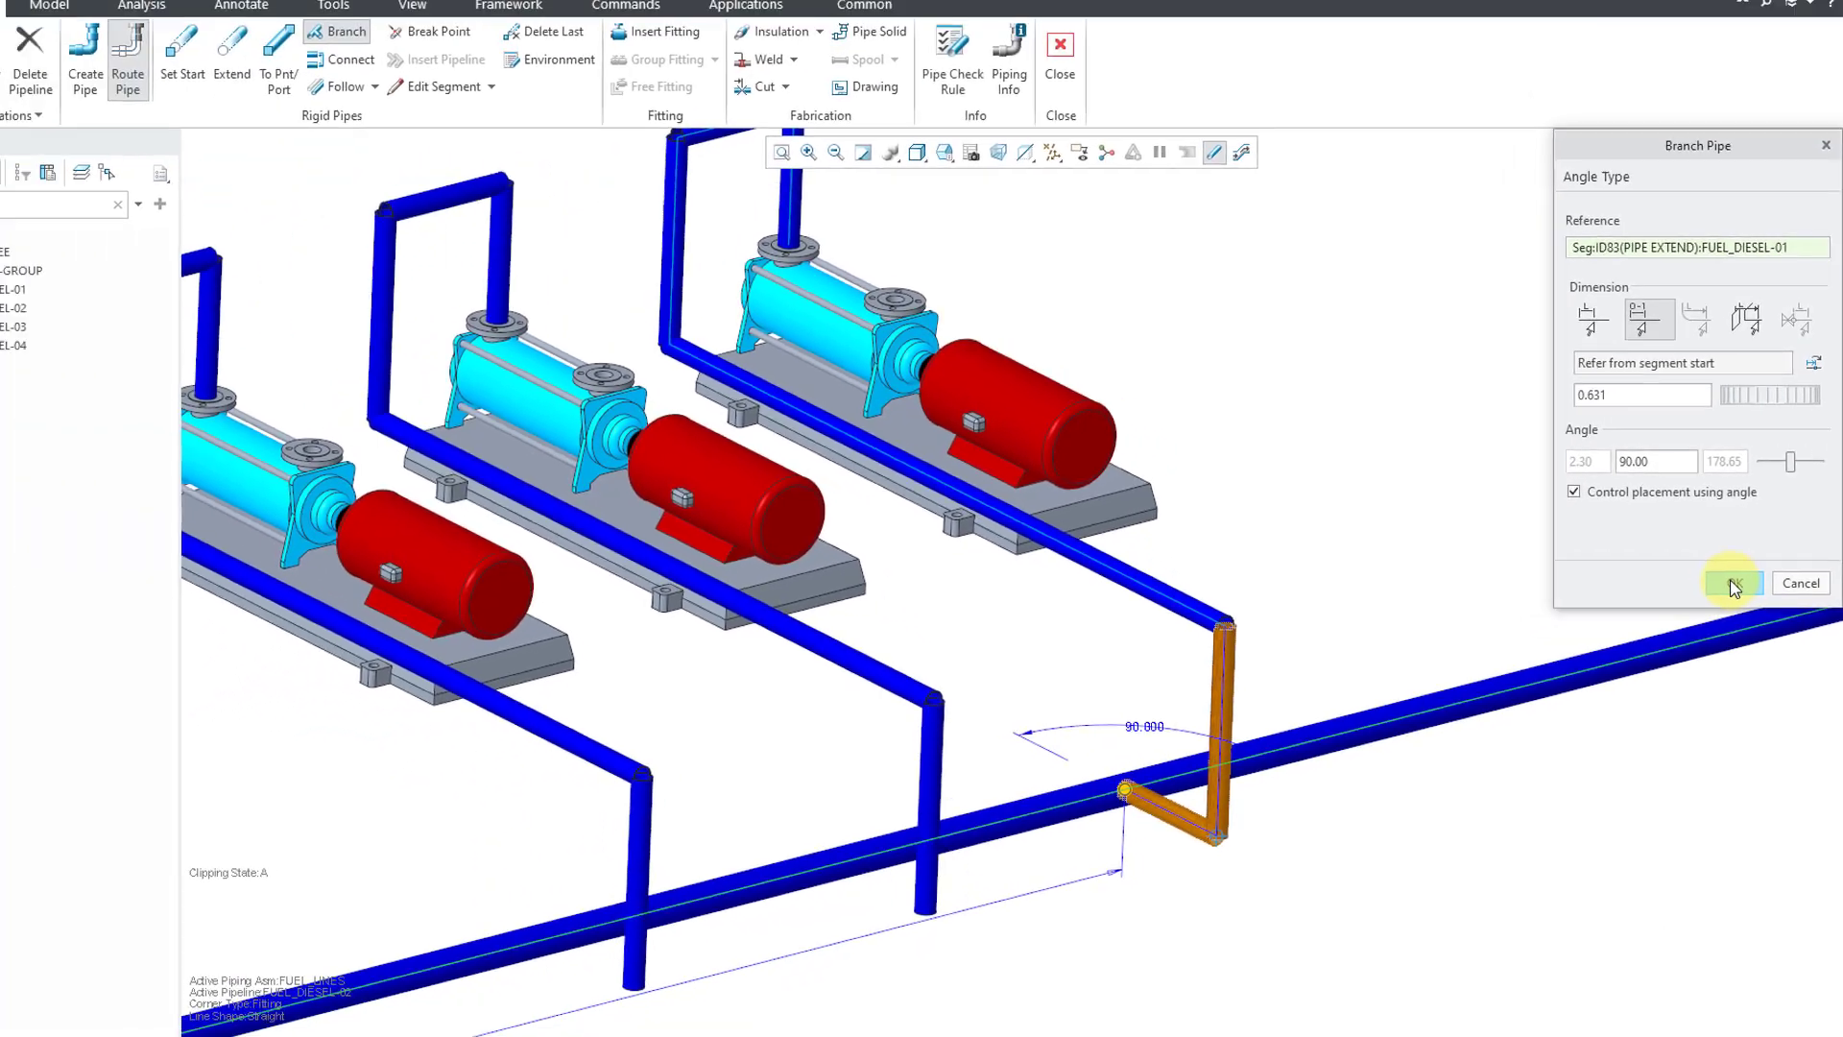
{"action": "left_click", "coordinate": [1705, 607]}
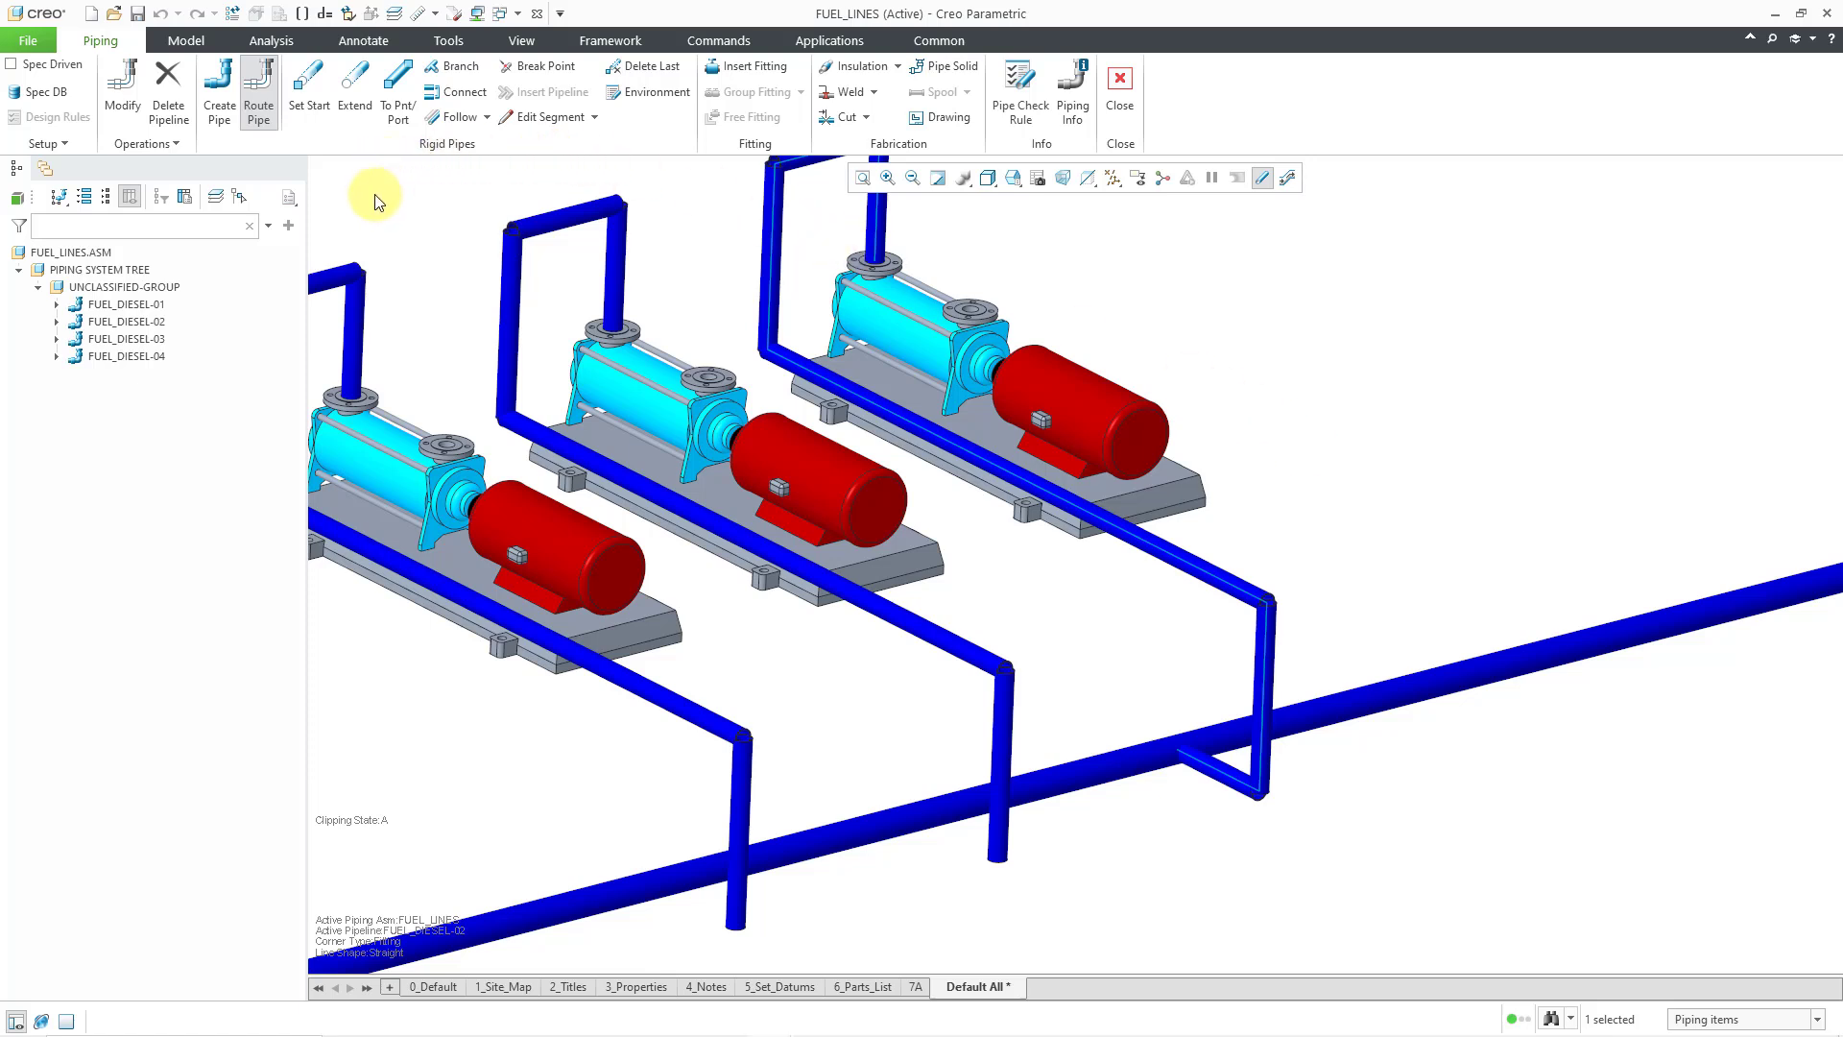
- Restart Route Pipe with FUEL_DIESEL-03 as the active pipeline
{"action": "left_click", "coordinate": [259, 107]}
{"action": "left_click", "coordinate": [263, 117]}
{"action": "left_click", "coordinate": [157, 338]}
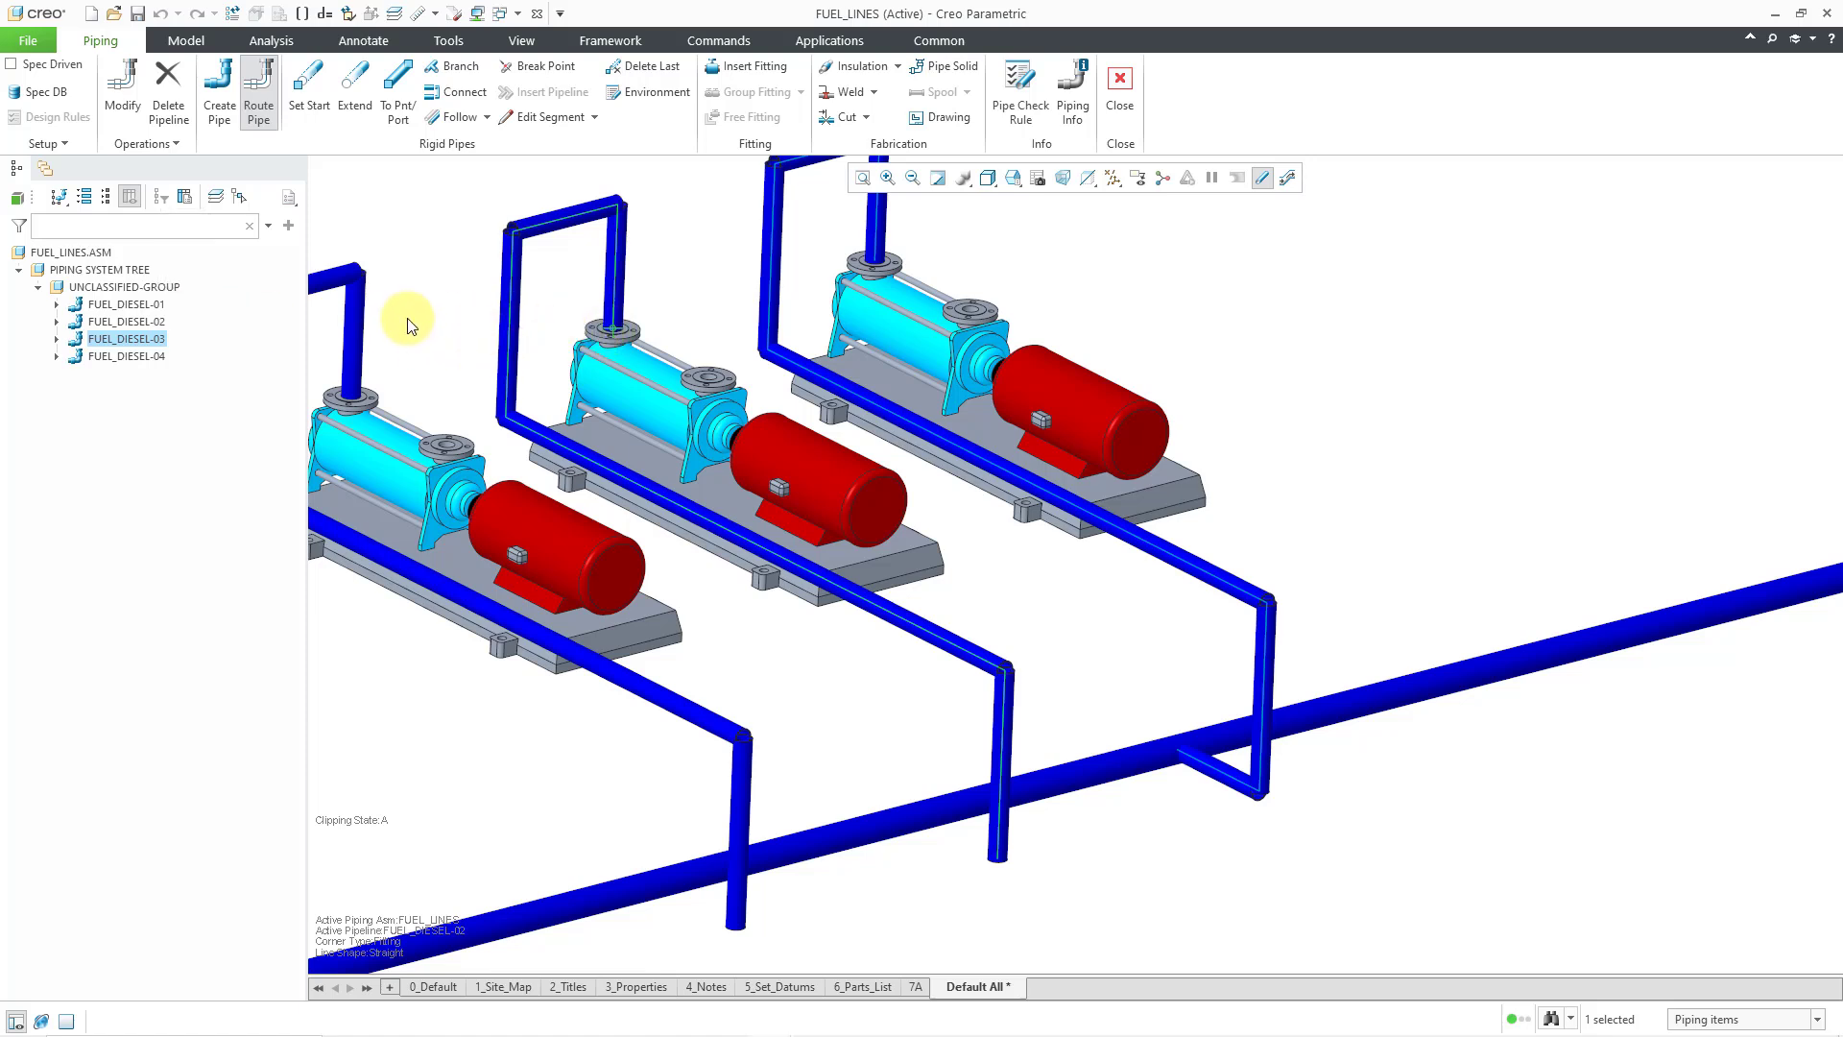
- Set the routing start at the middle drop pipe's lower end, ratio 1.000
{"action": "left_click", "coordinate": [308, 96]}
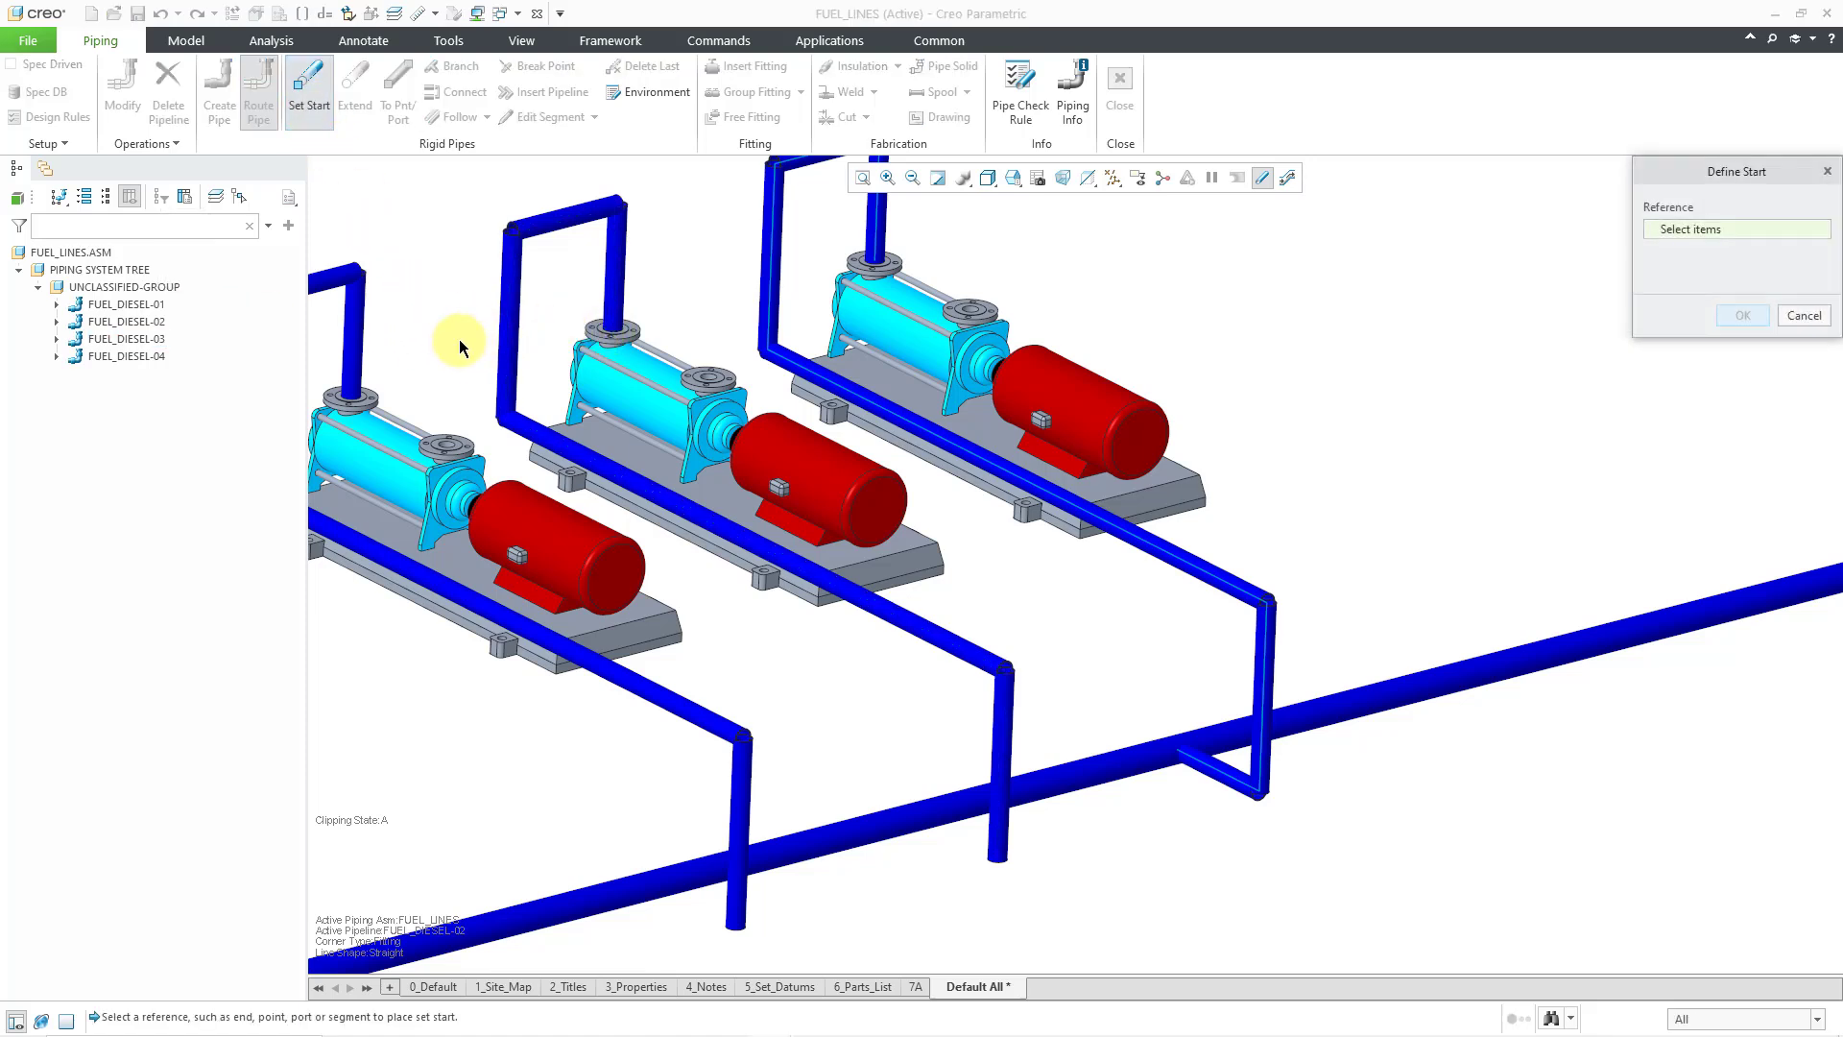
{"action": "left_click", "coordinate": [997, 861]}
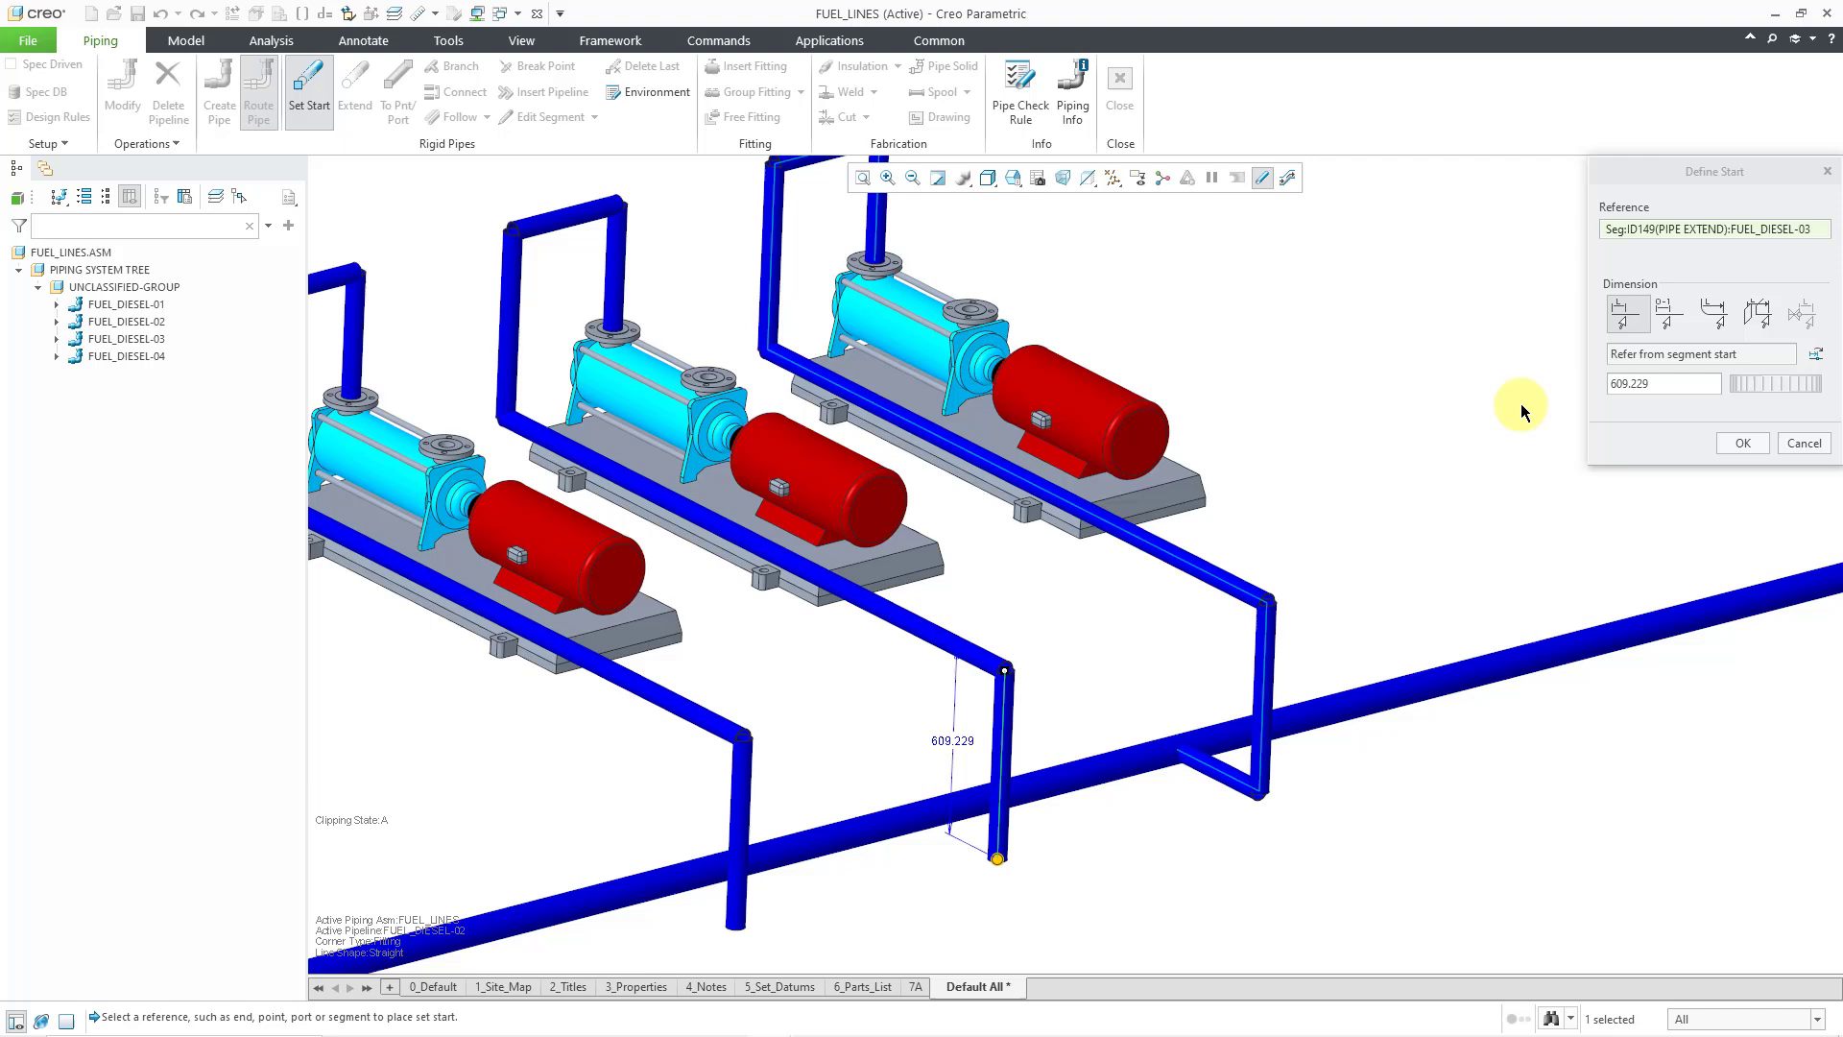
{"action": "left_click", "coordinate": [1671, 314]}
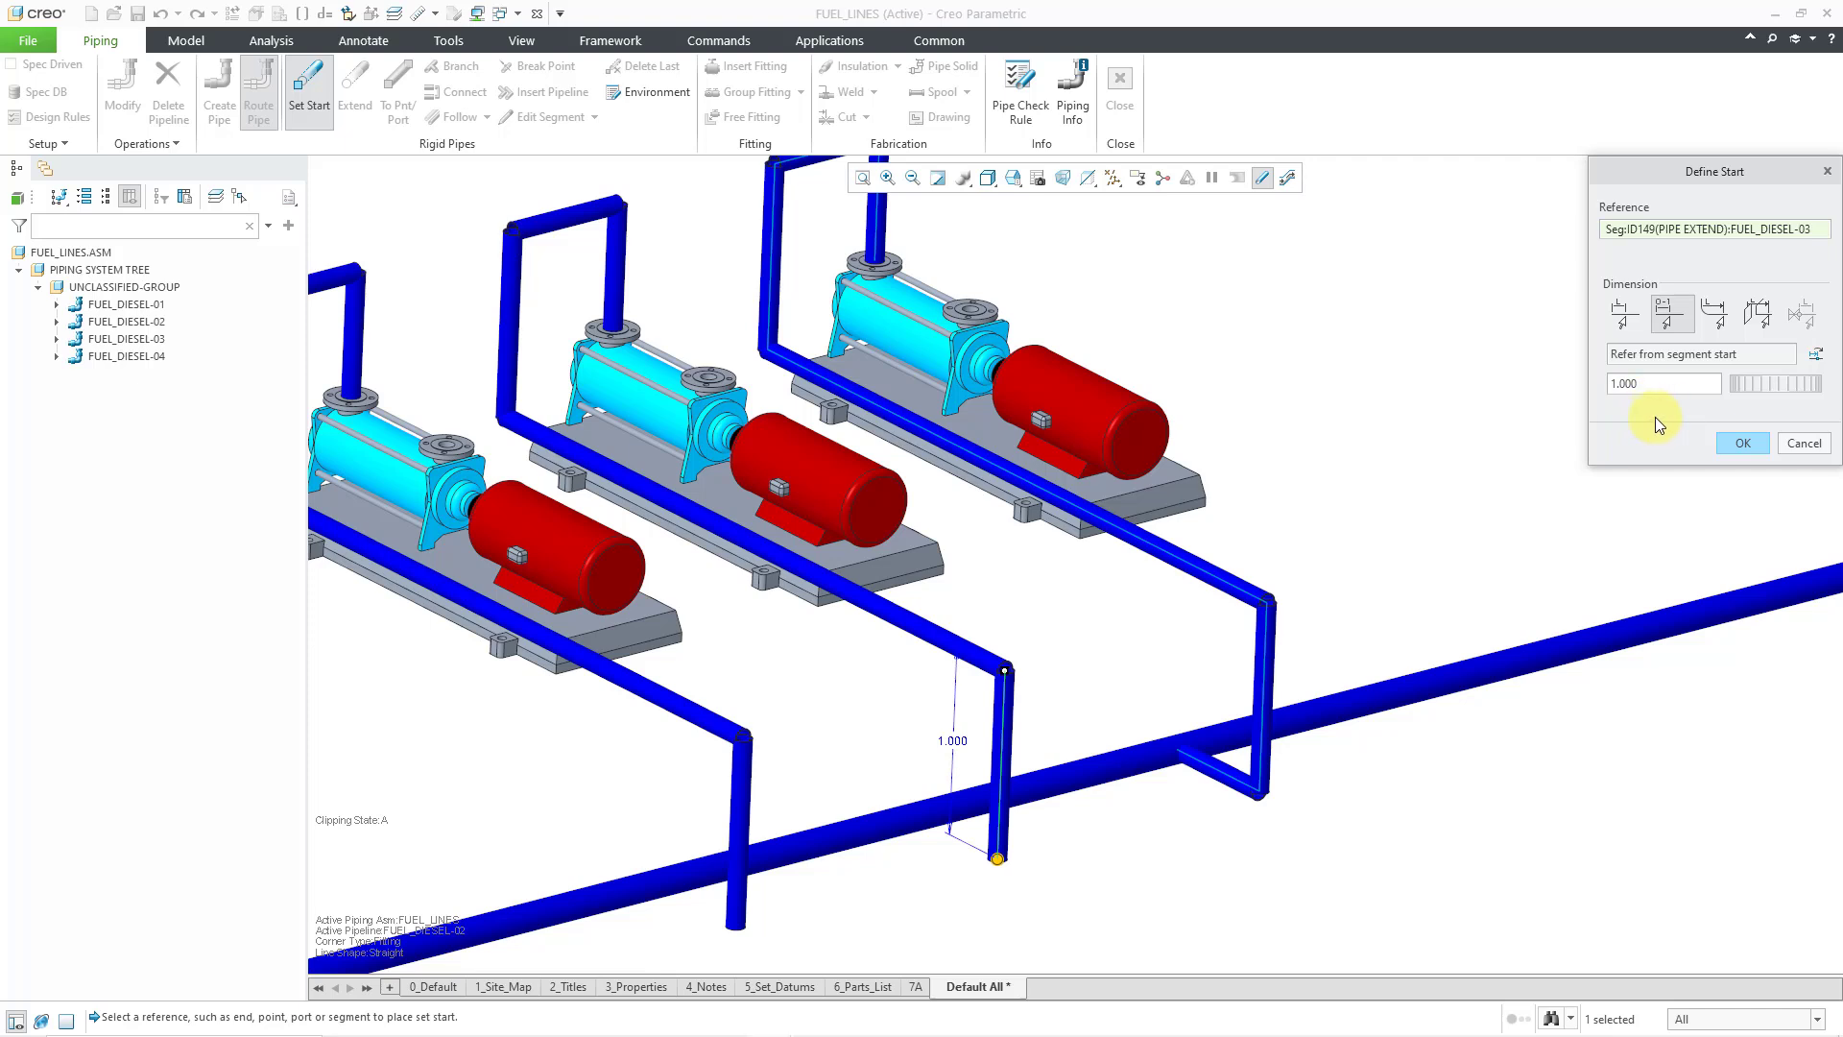
{"action": "left_click", "coordinate": [1747, 445]}
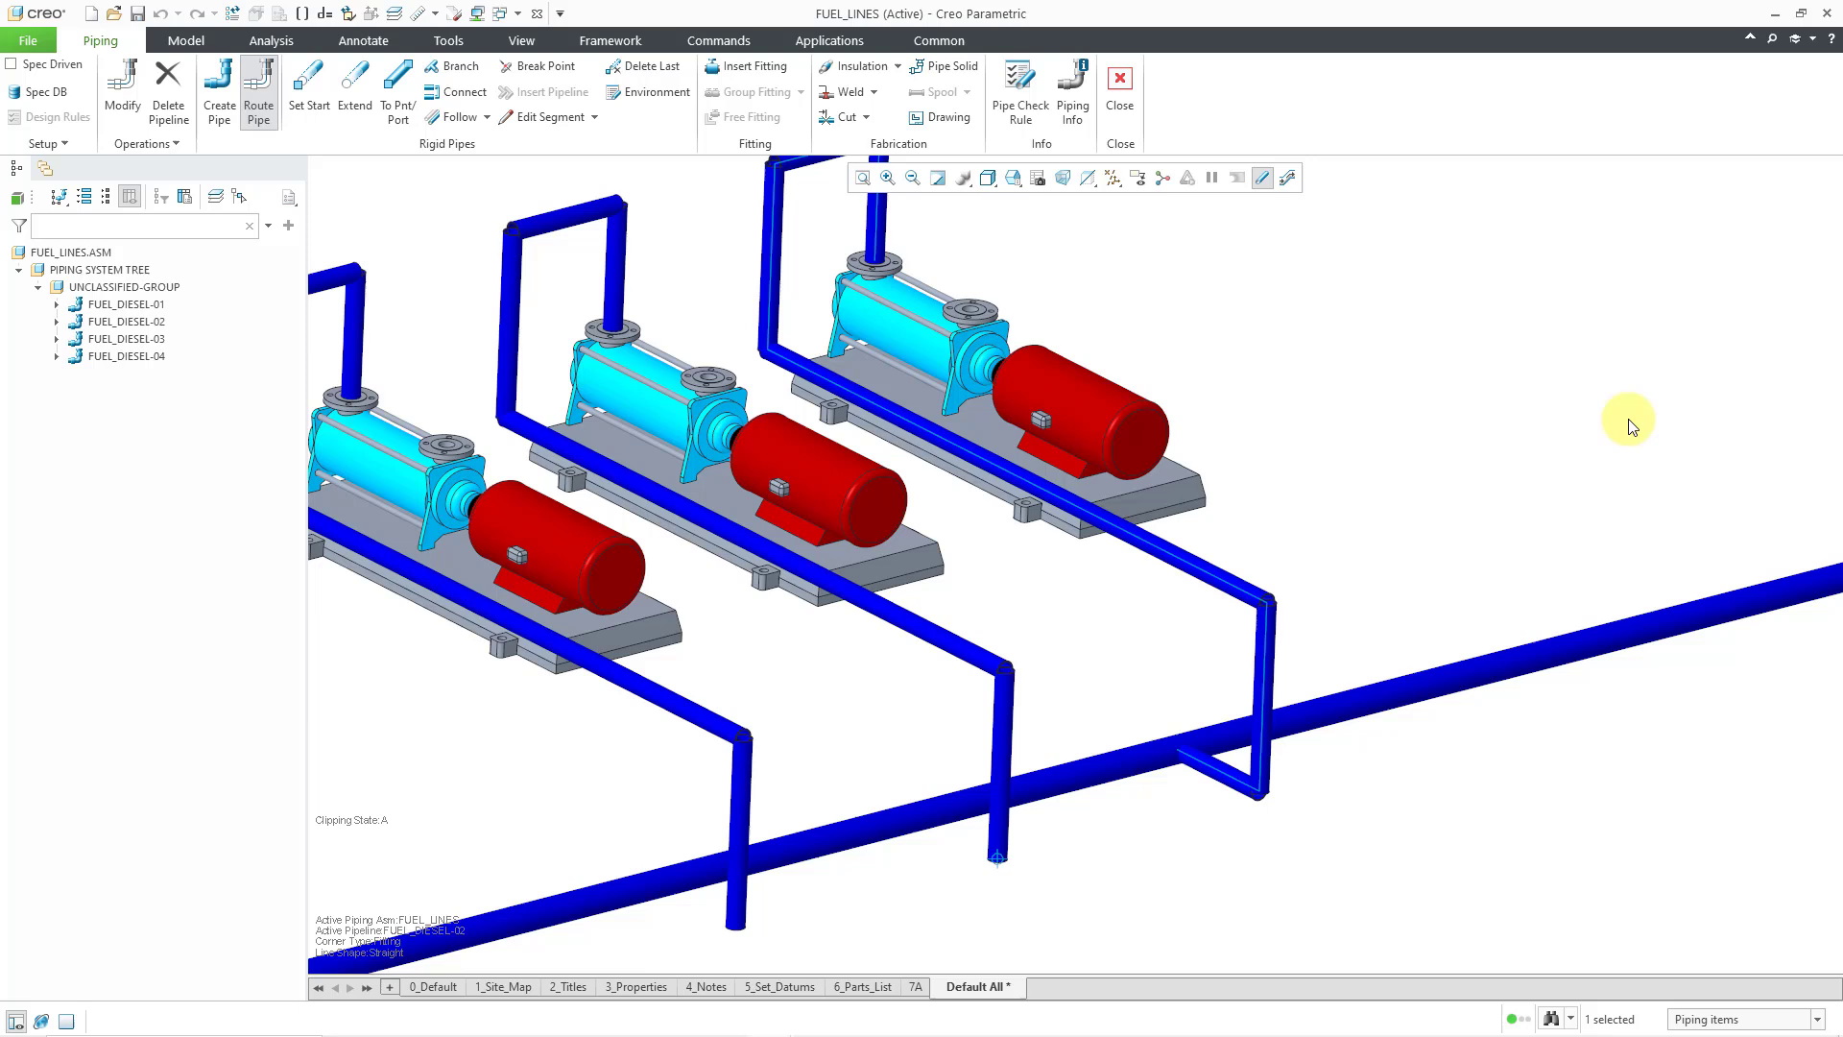
- Branch the middle drop pipe onto the main blue pipe at 90°, with placement controlled by angle
{"action": "left_click", "coordinate": [448, 75]}
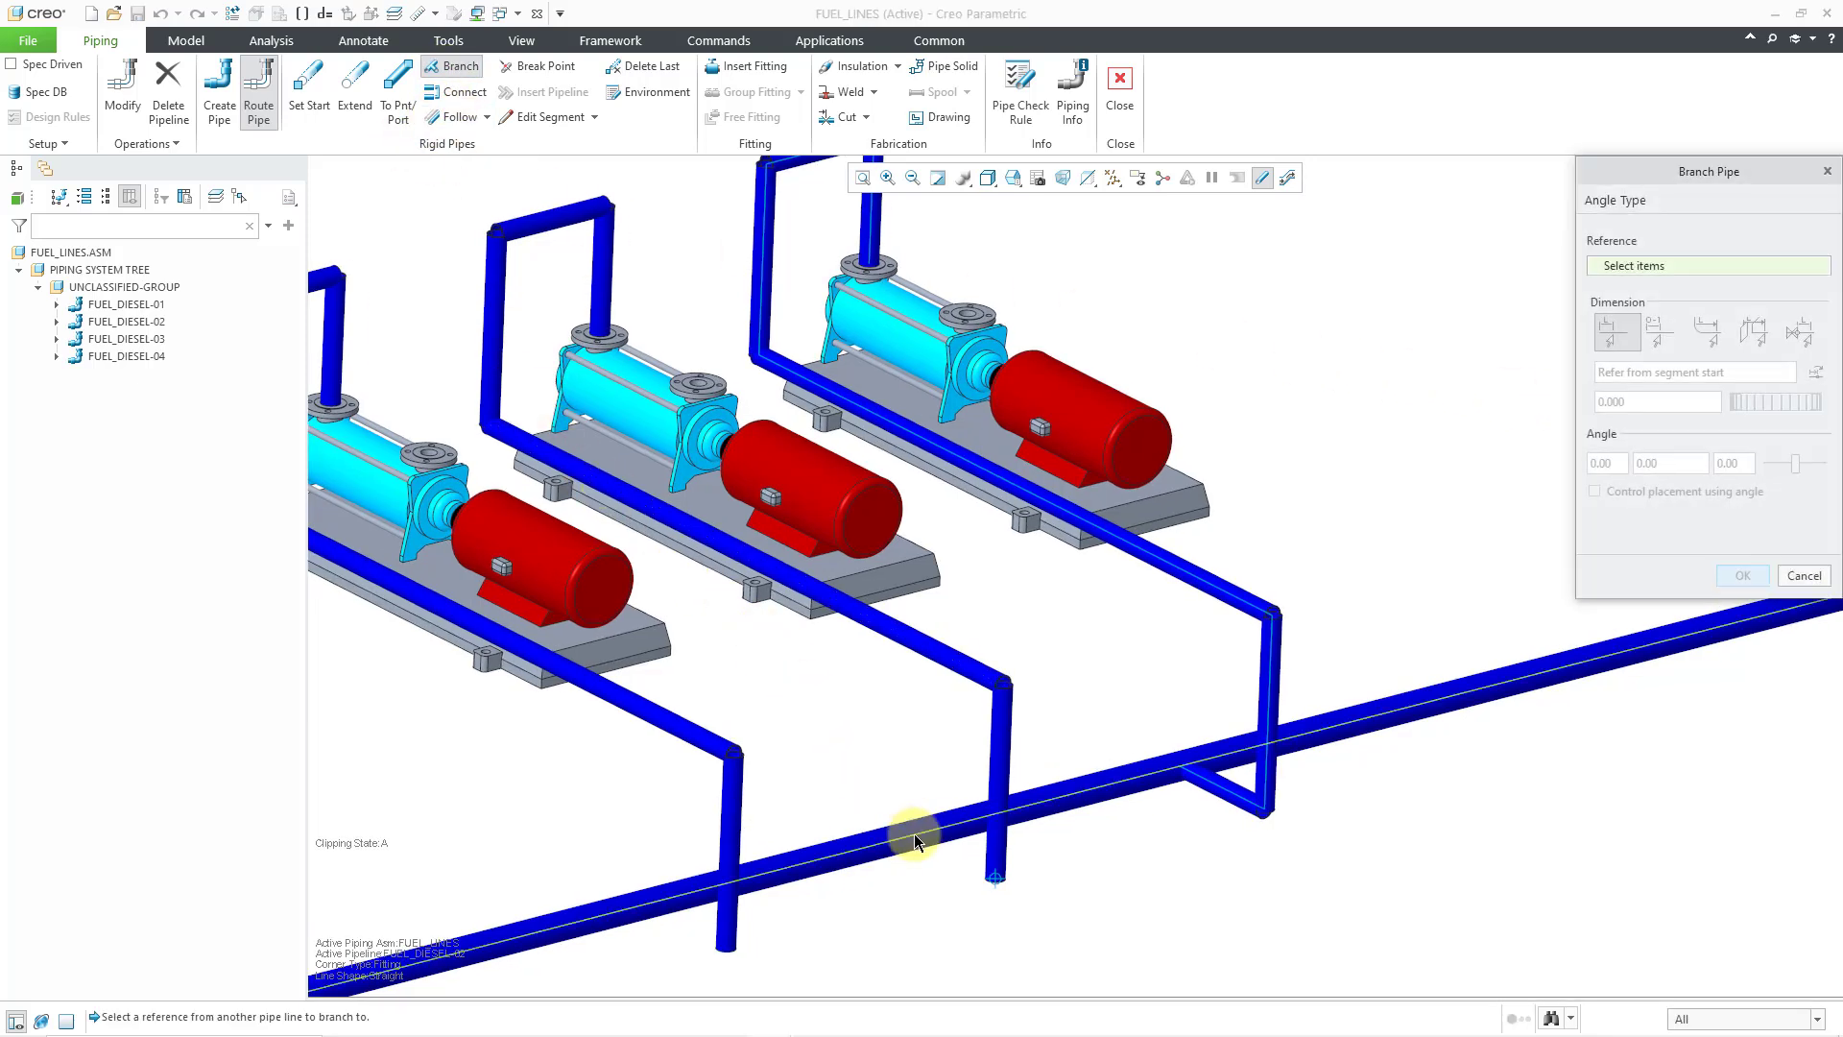
{"action": "left_click", "coordinate": [914, 838]}
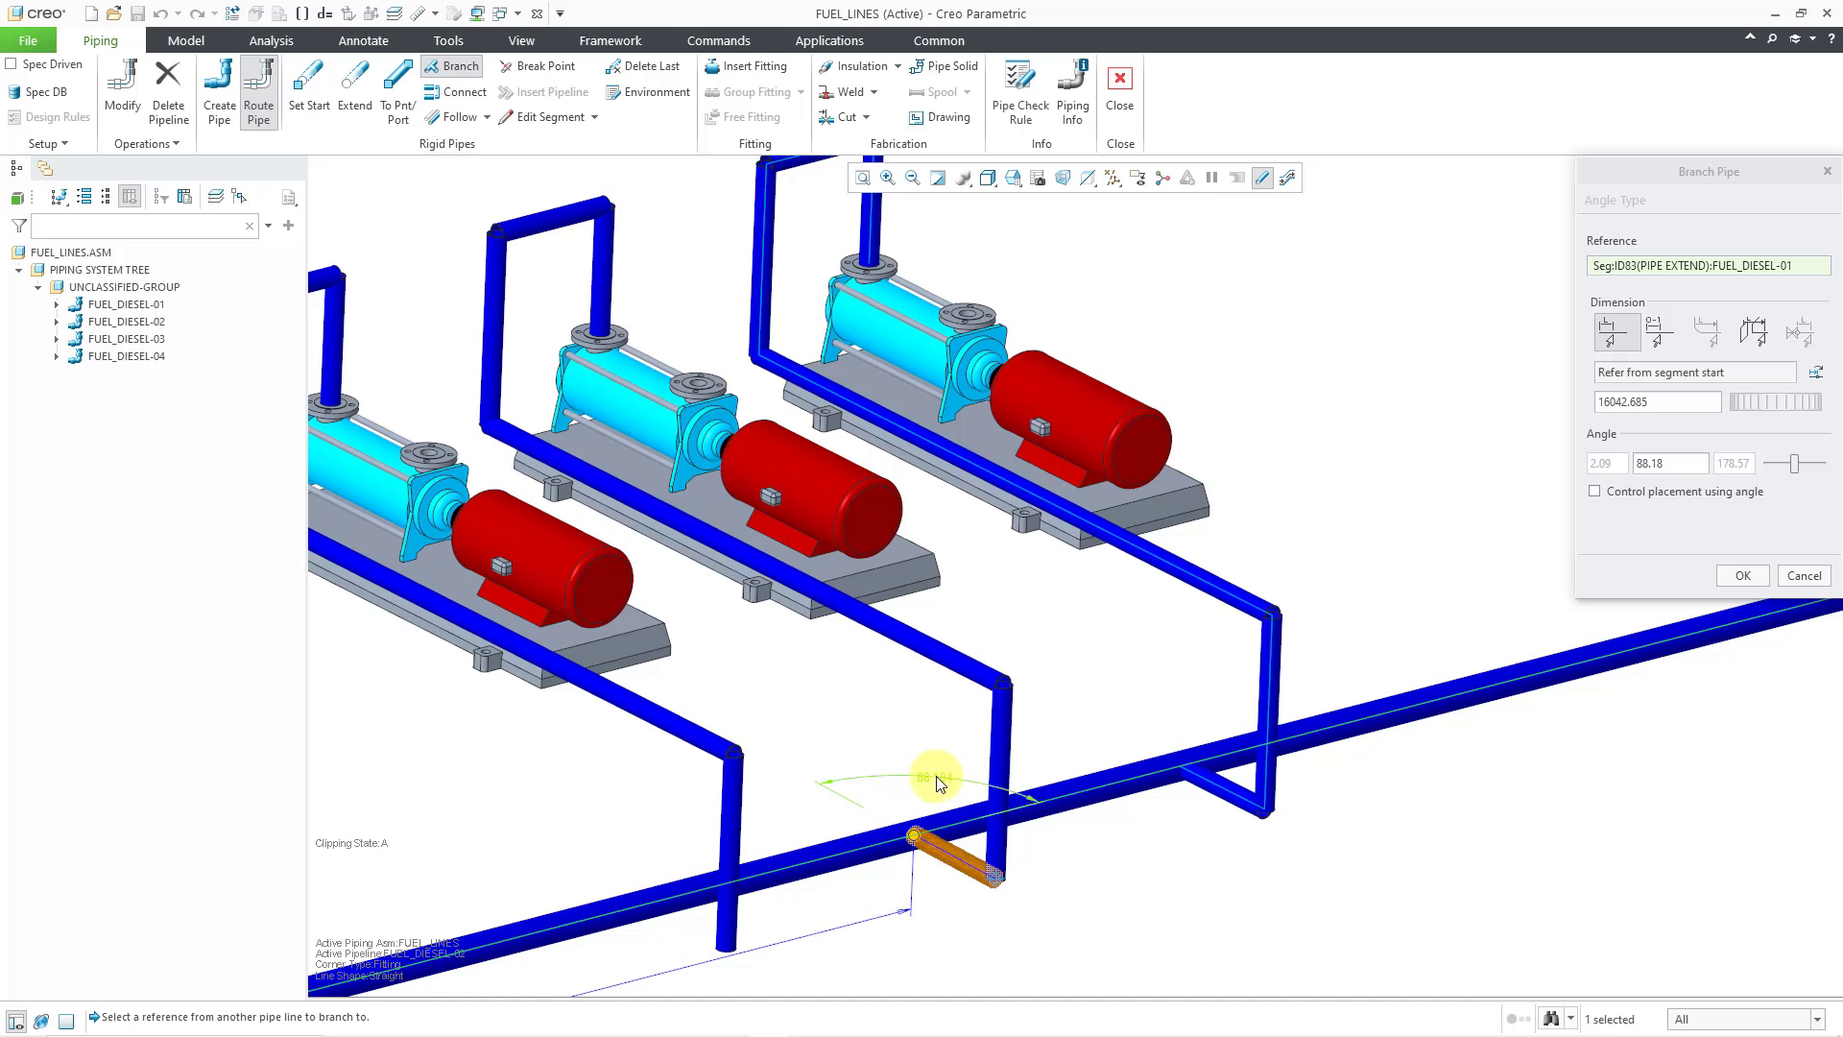
{"action": "double_click", "coordinate": [937, 779]}
{"action": "type", "text": "90"}
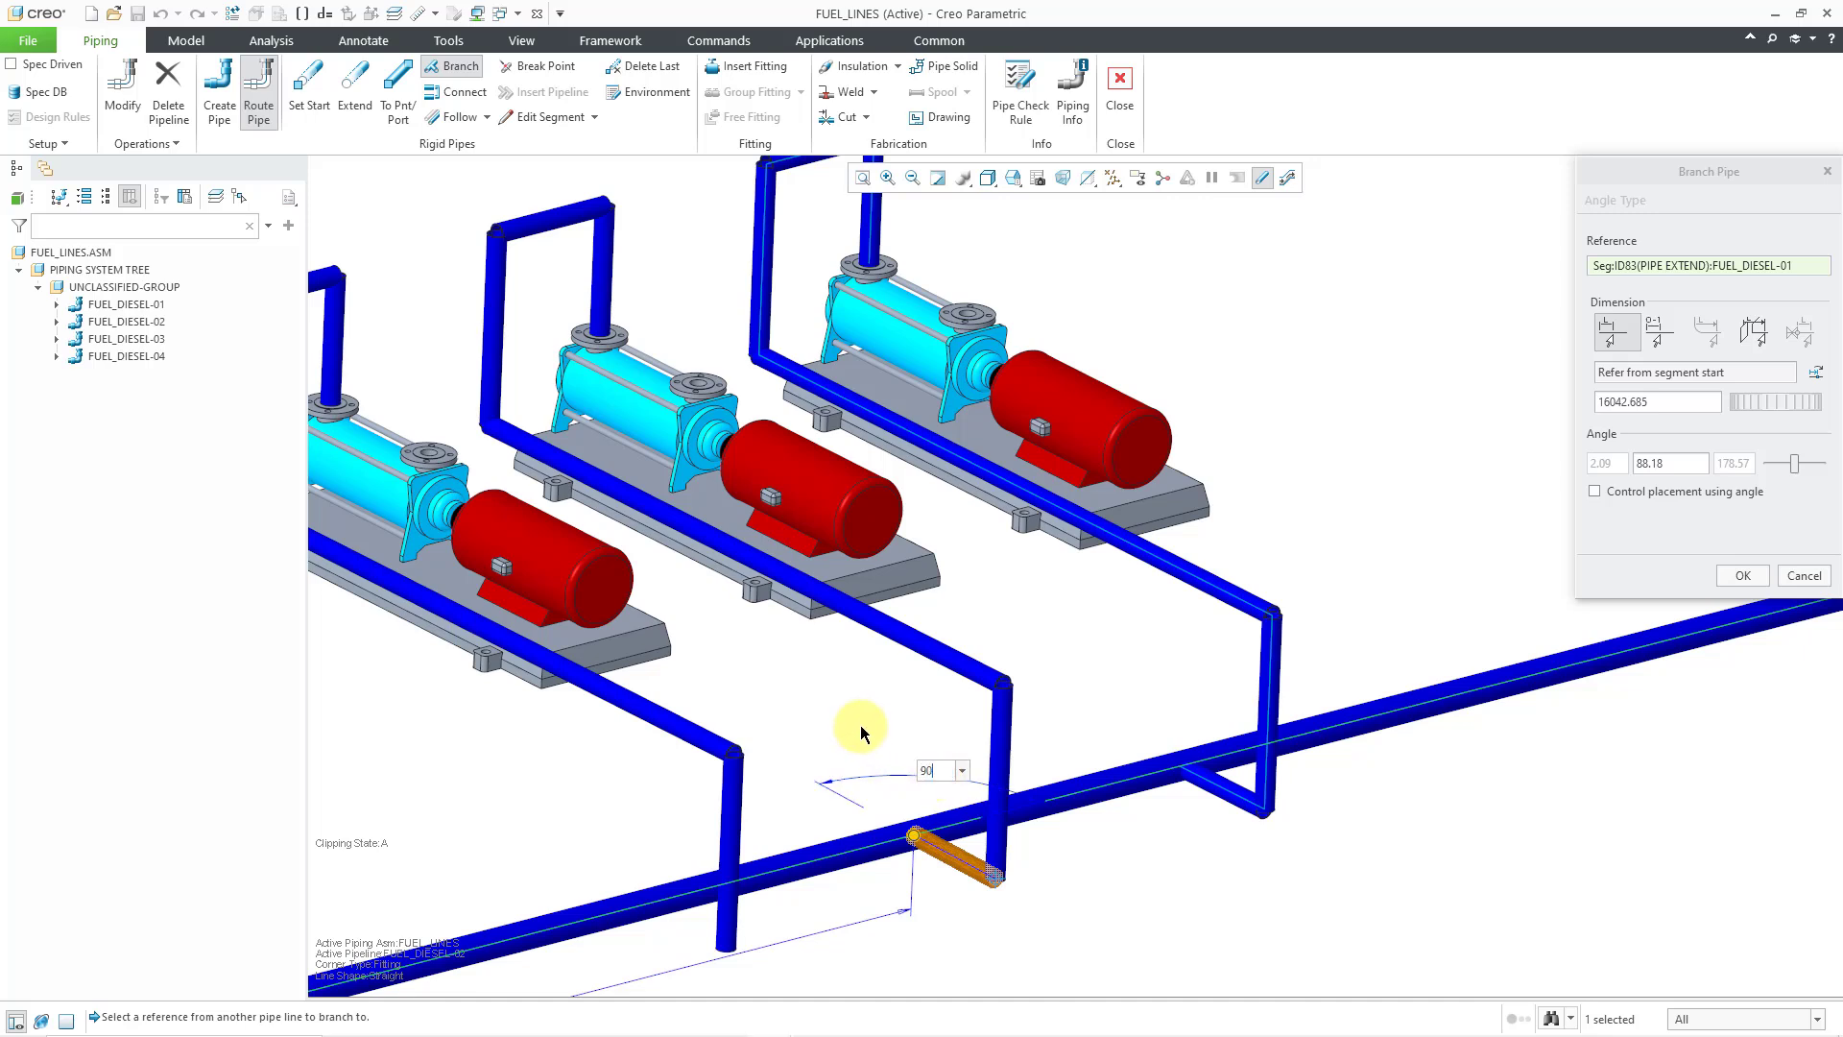
{"action": "key", "text": "Return"}
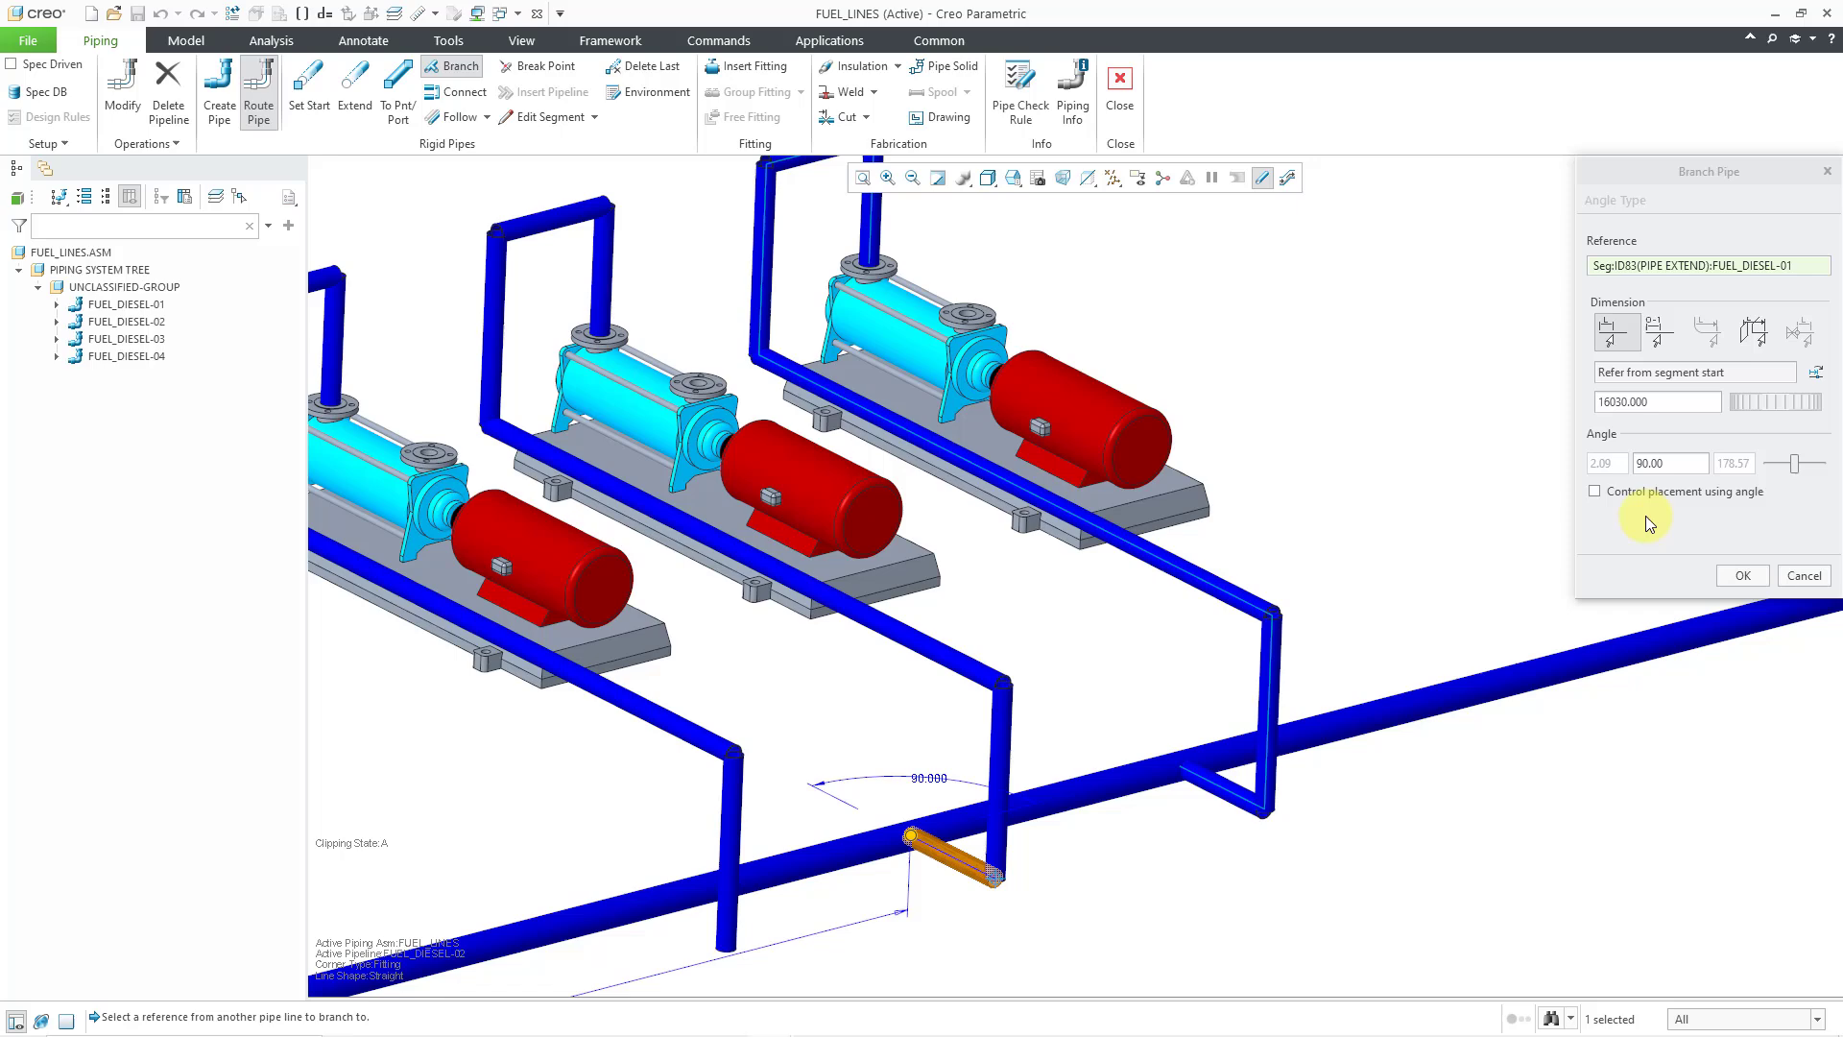
{"action": "left_click", "coordinate": [1595, 491]}
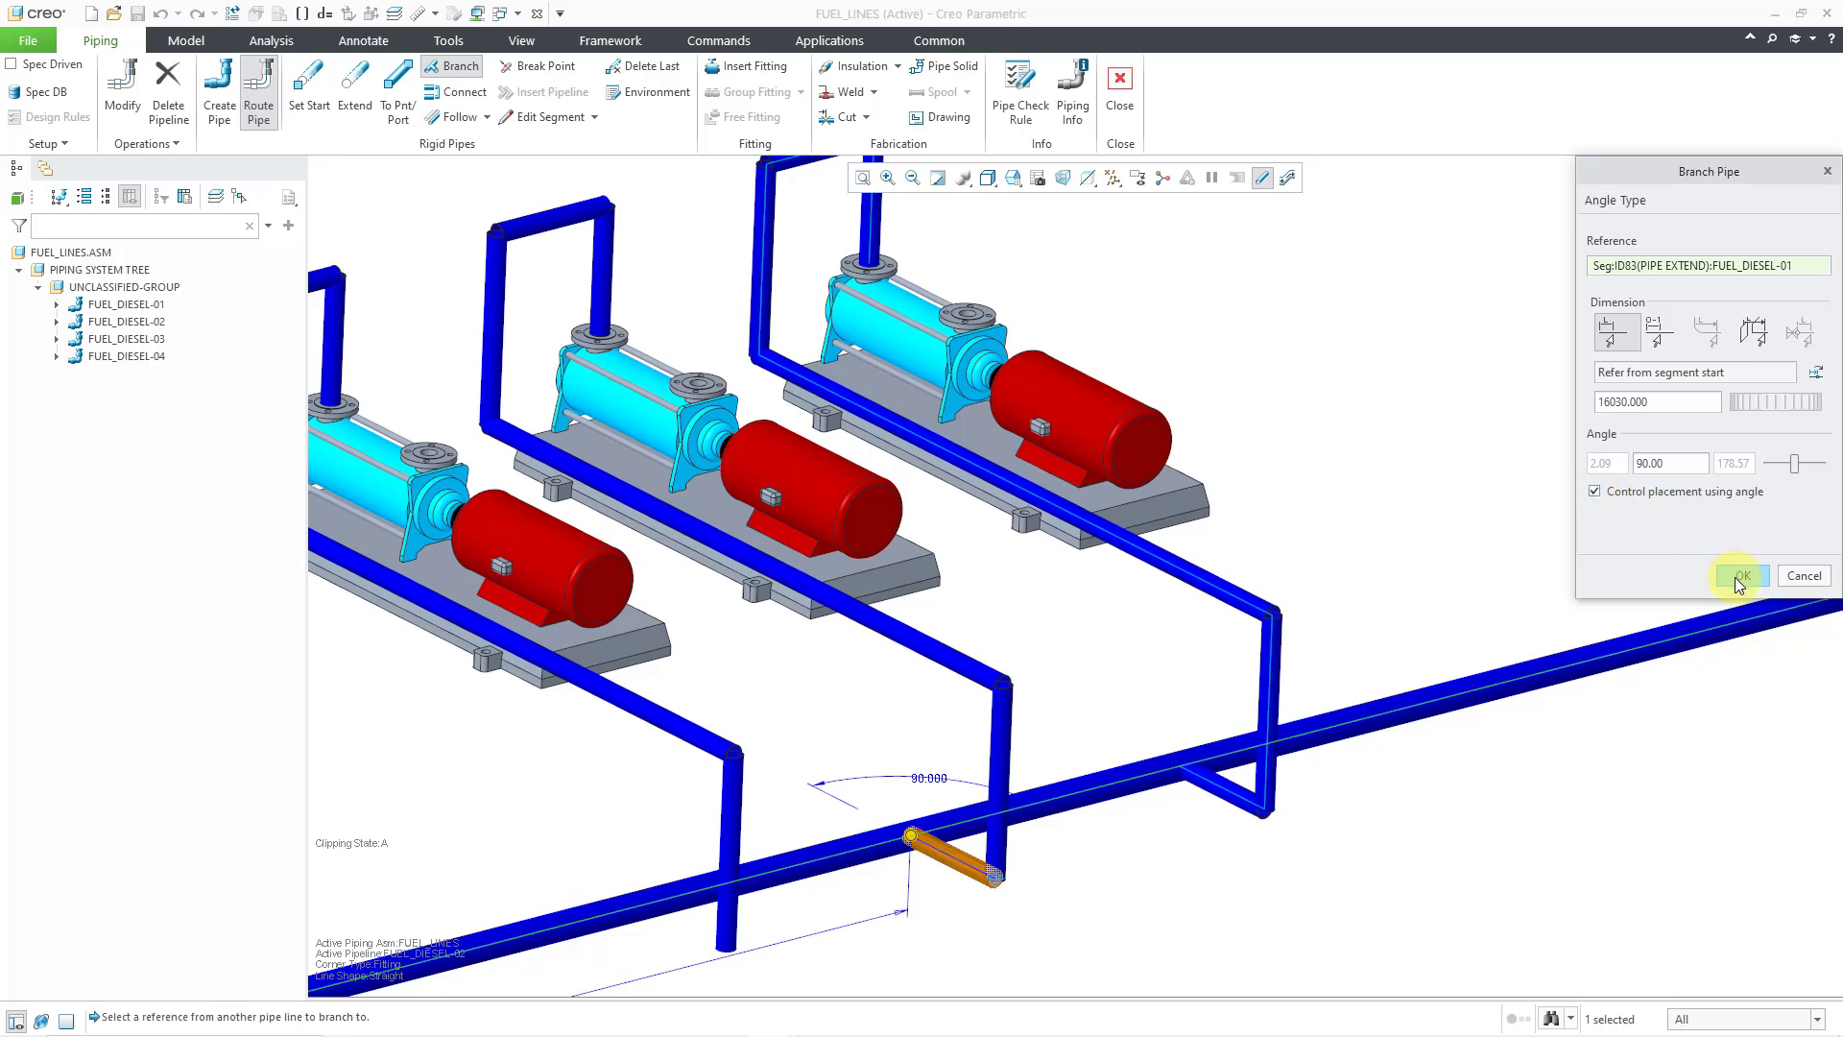
{"action": "left_click", "coordinate": [1737, 576]}
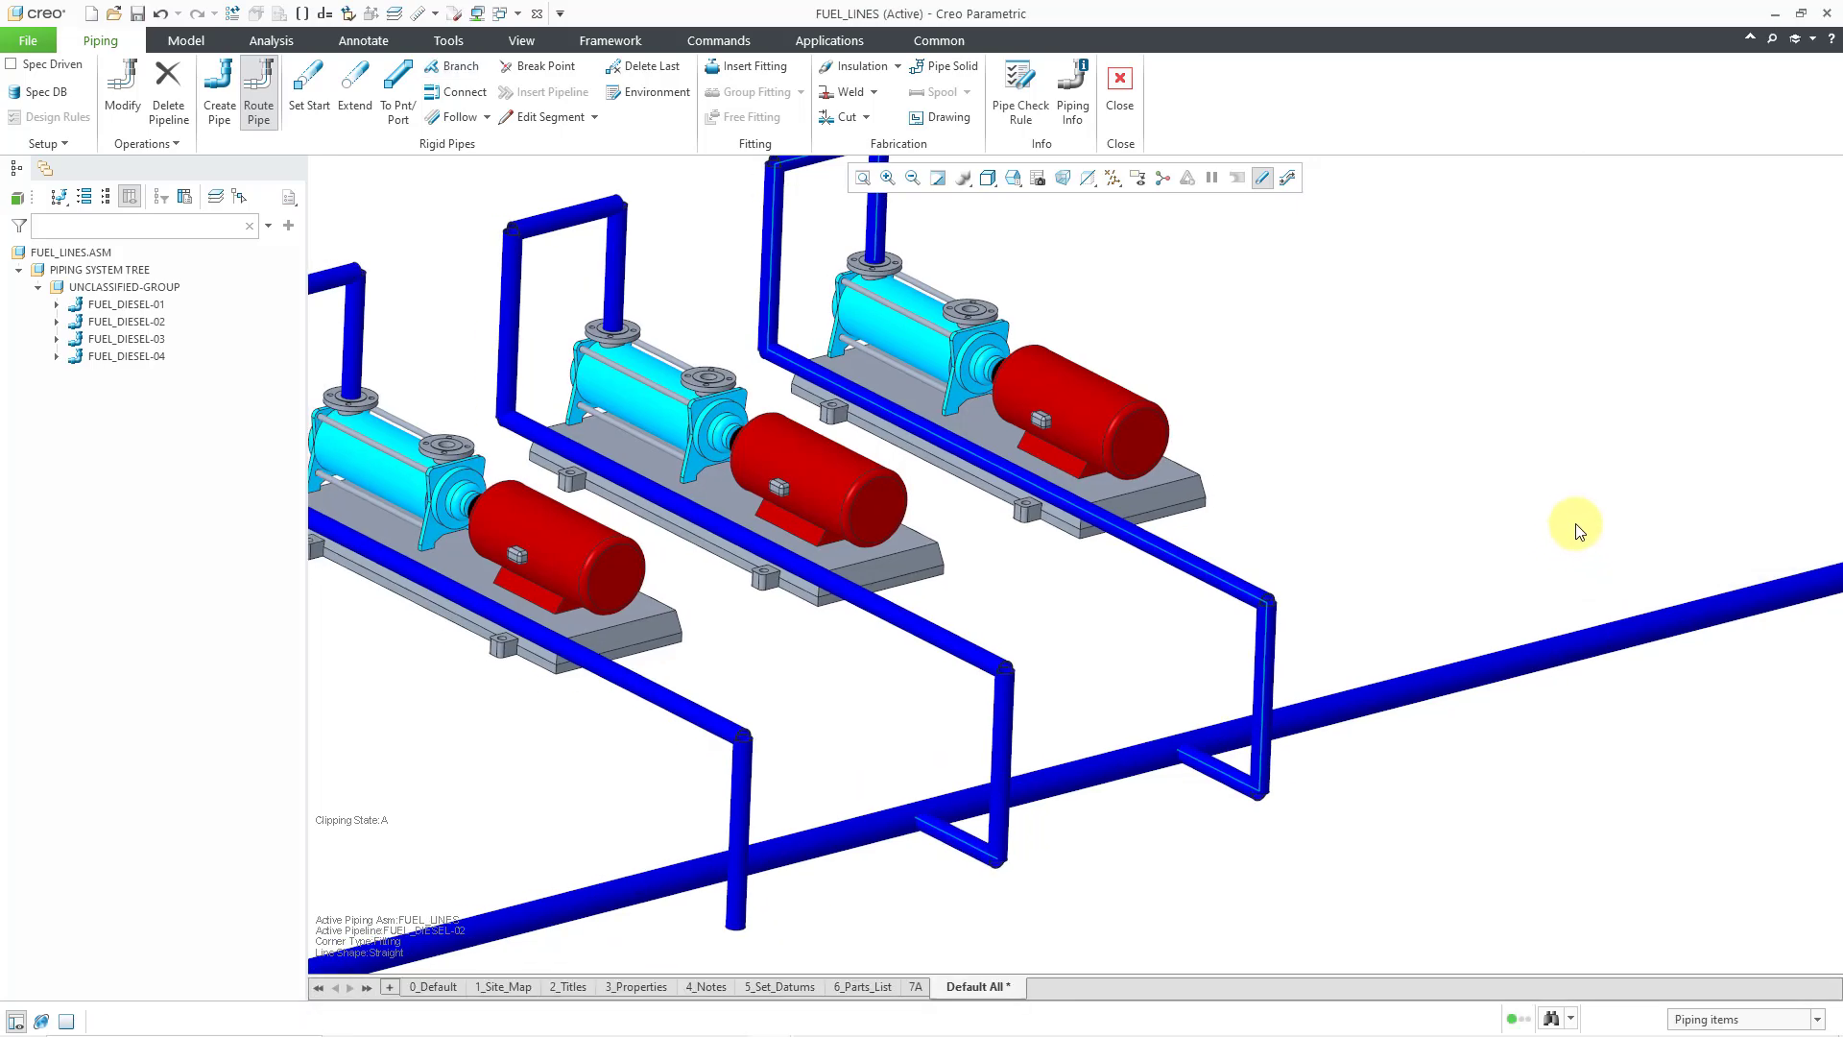
{"action": "scroll", "coordinate": [1574, 526], "scroll_direction": "up", "scroll_amount": 2}
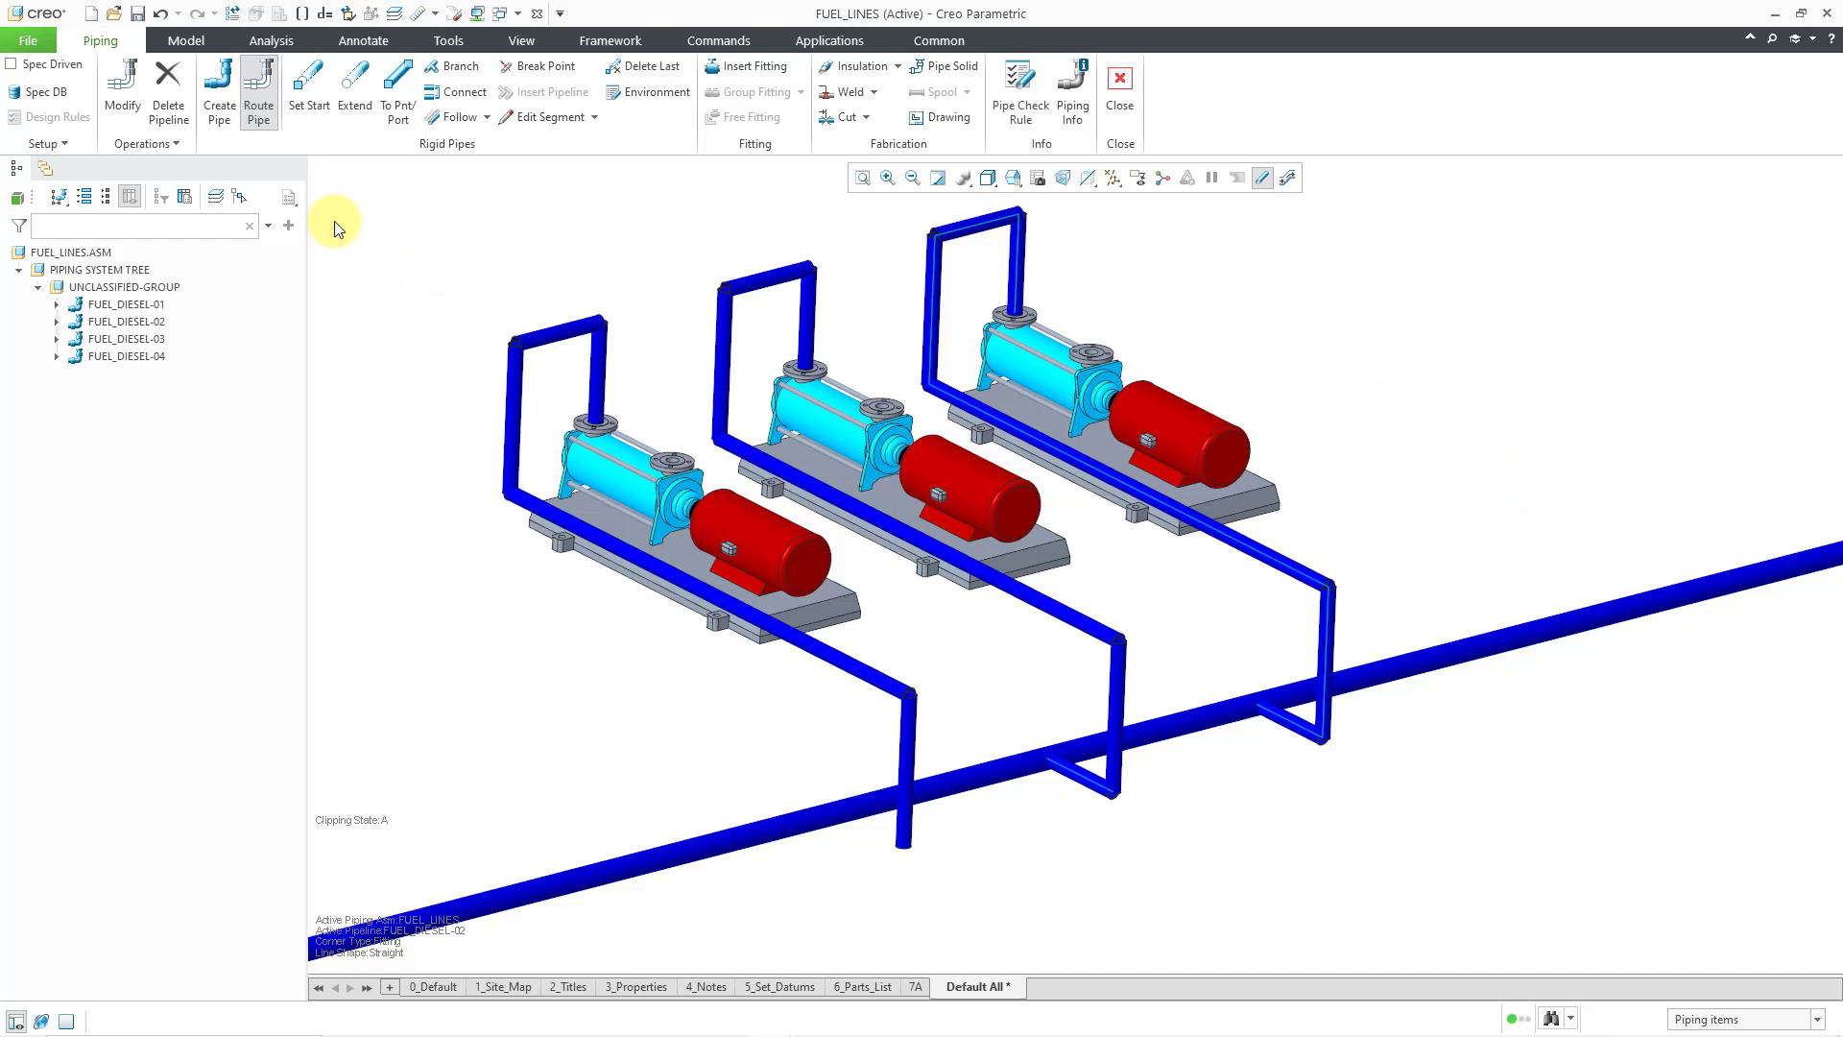
- Restart Route Pipe and select FUEL_DIESEL-04 as the pipeline to route
{"action": "left_click", "coordinate": [256, 120]}
{"action": "left_click", "coordinate": [254, 118]}
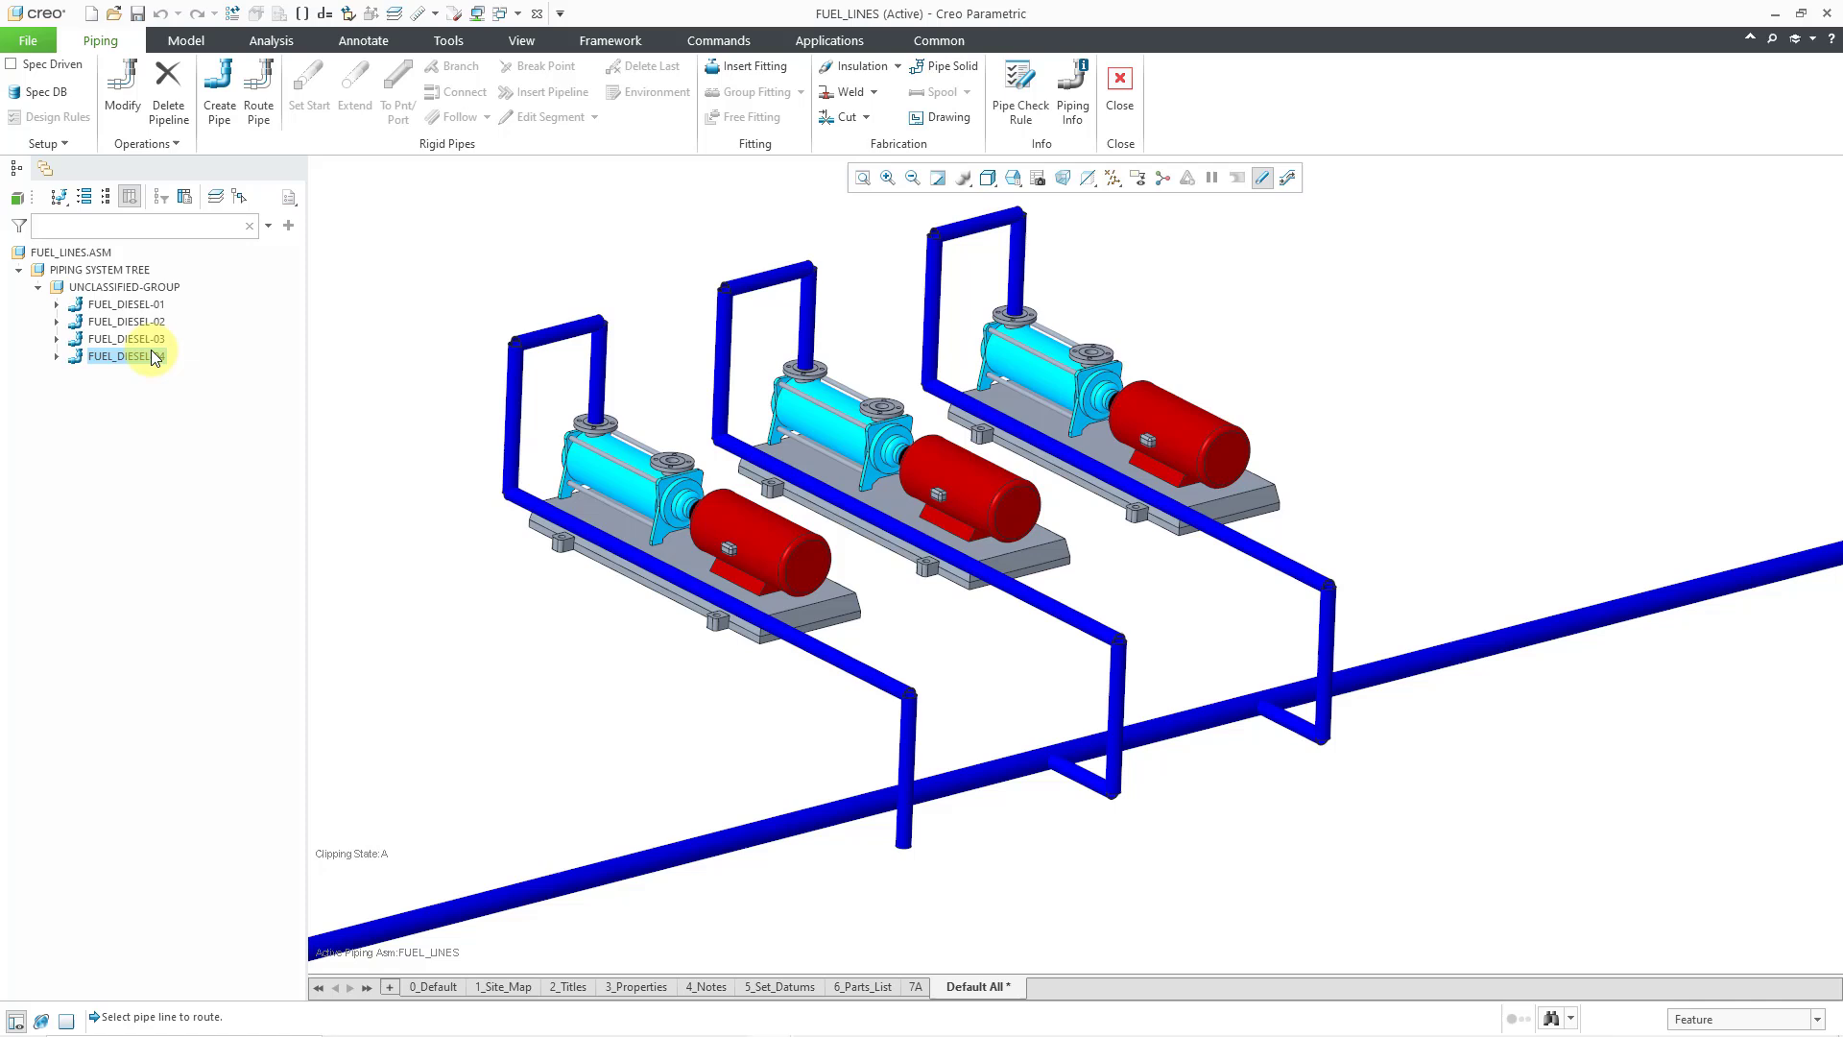
{"action": "left_click", "coordinate": [154, 356]}
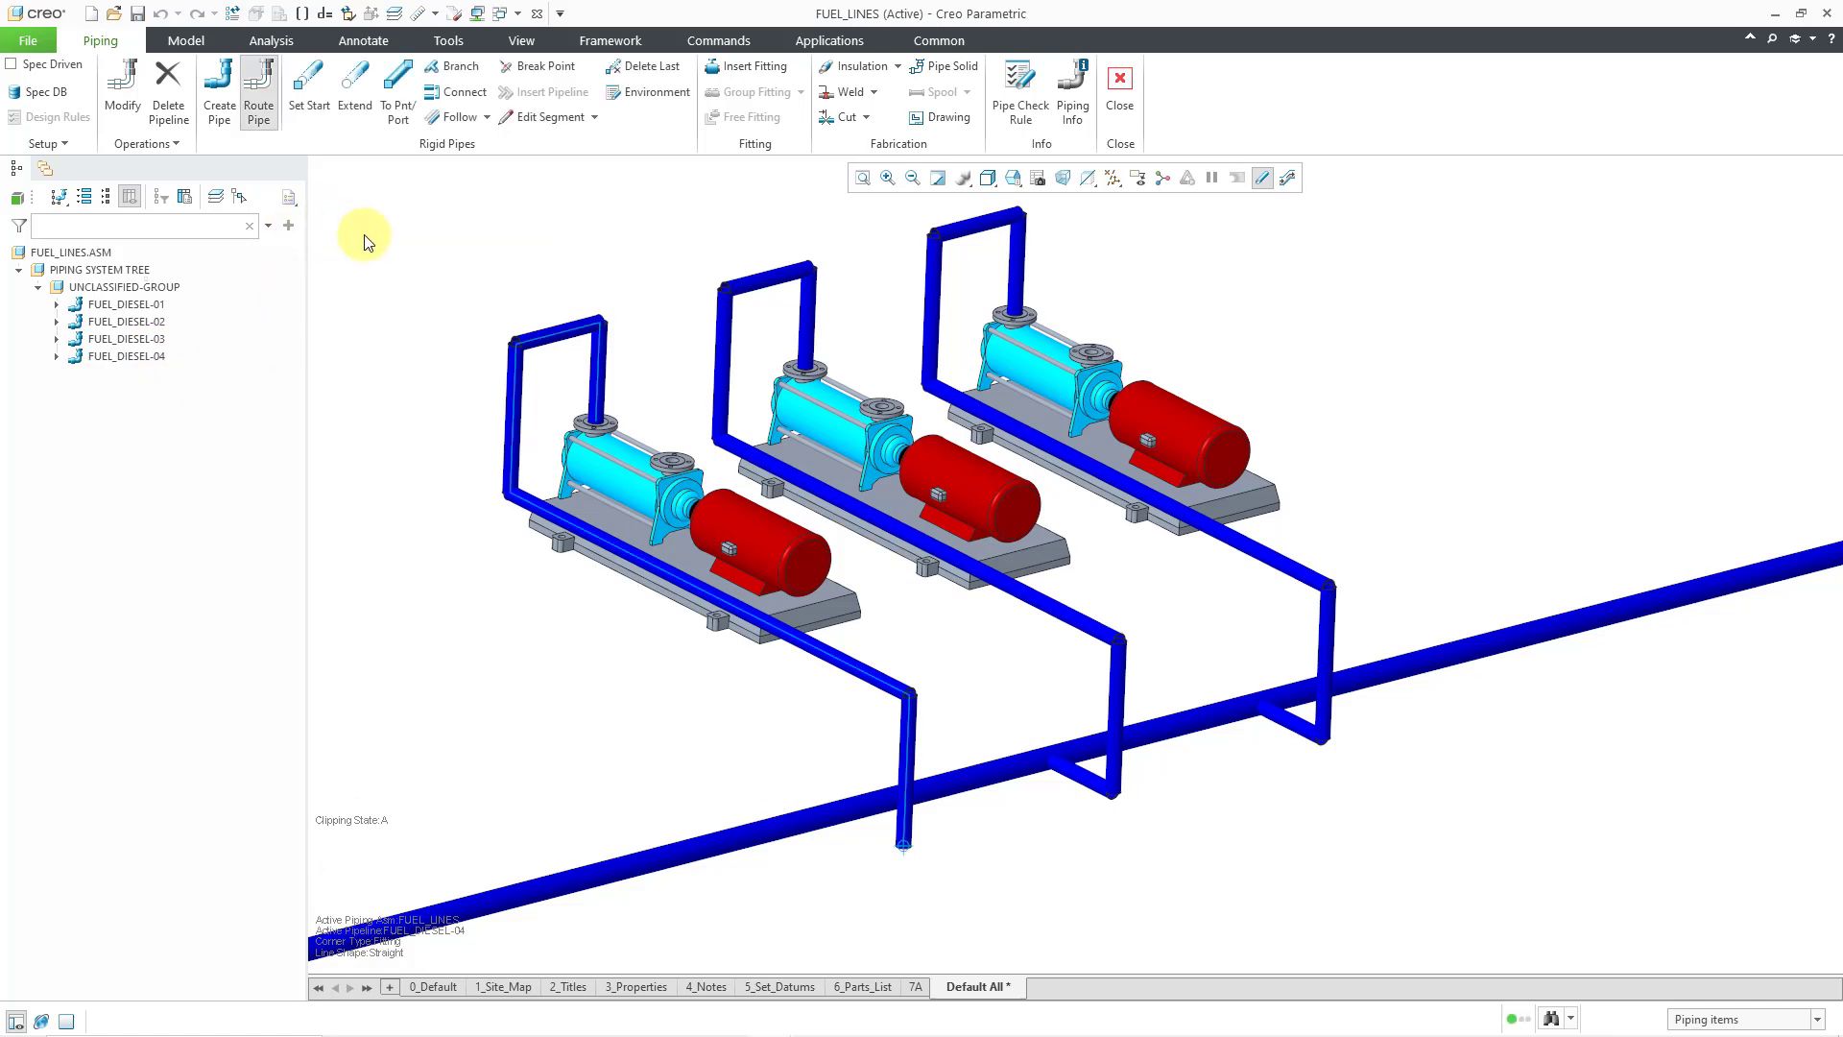
- Branch the leftmost drop pipe onto the main pipe, changing the angle from 69.475° to 90°, placement controlled by angle
{"action": "left_click", "coordinate": [454, 67]}
{"action": "left_click", "coordinate": [862, 824]}
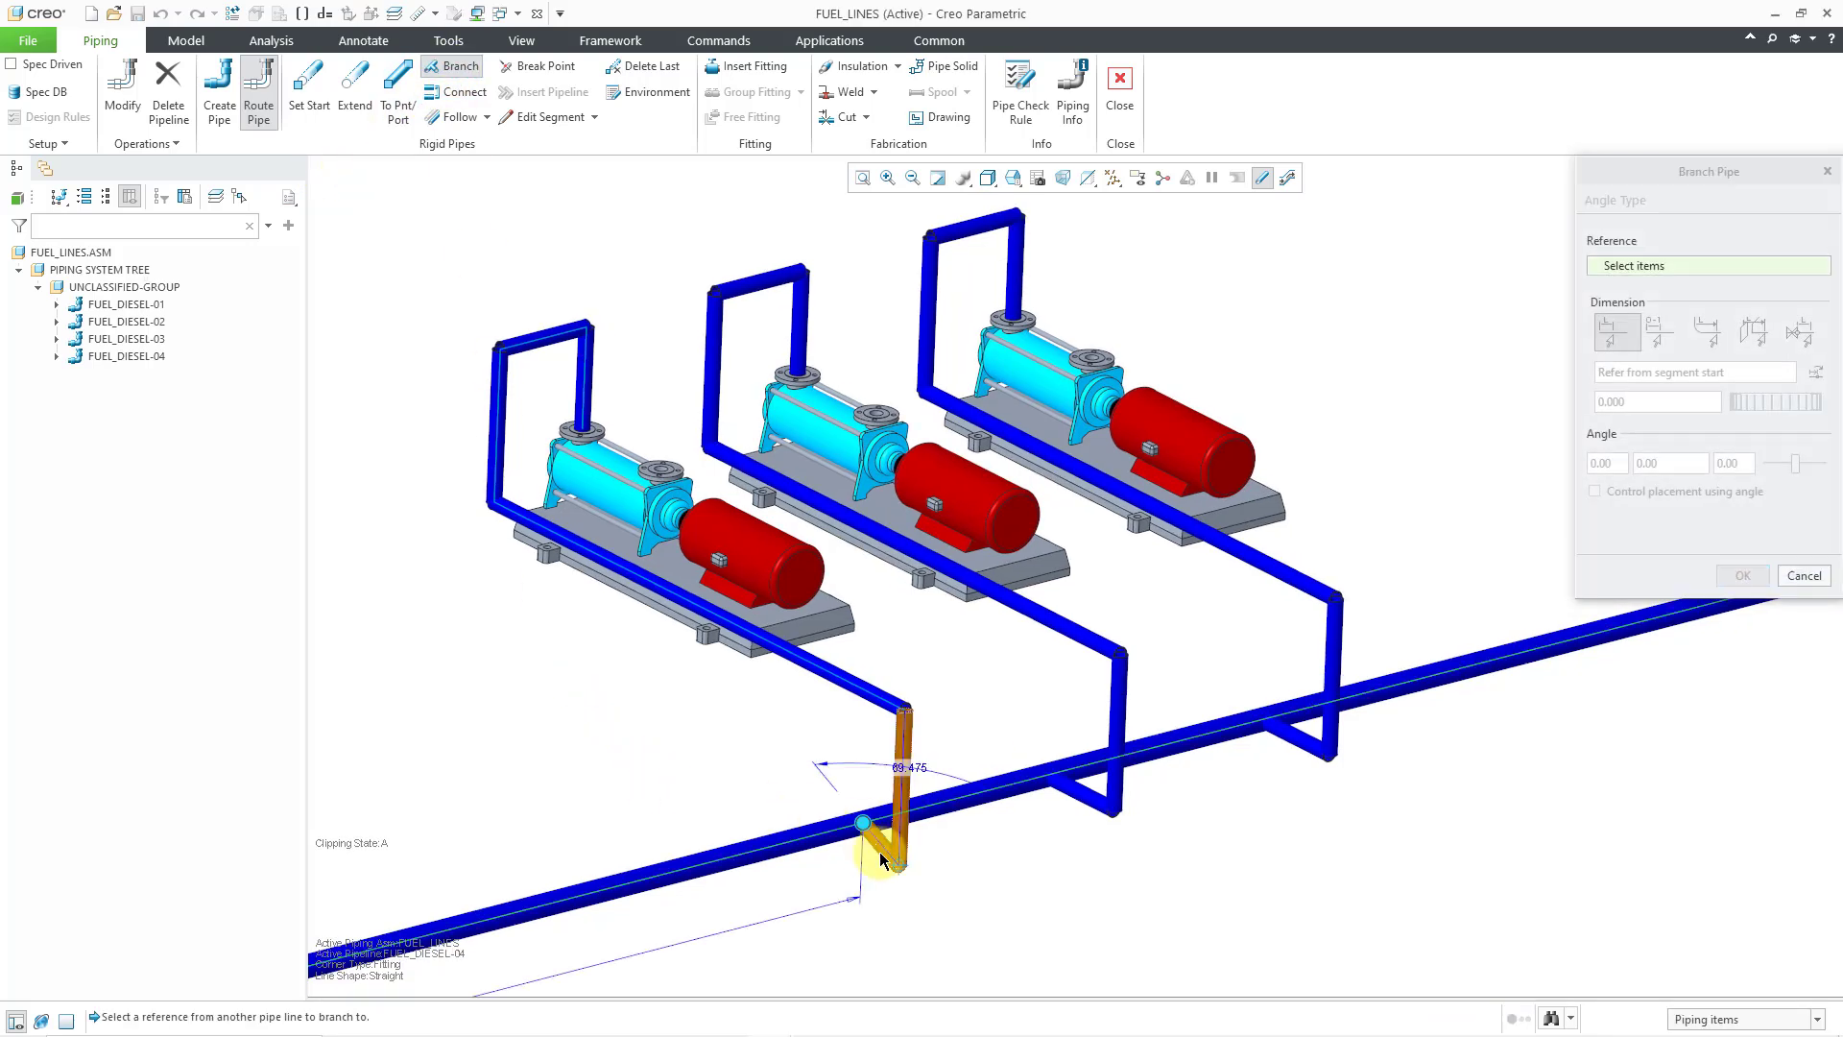
{"action": "double_click", "coordinate": [909, 767]}
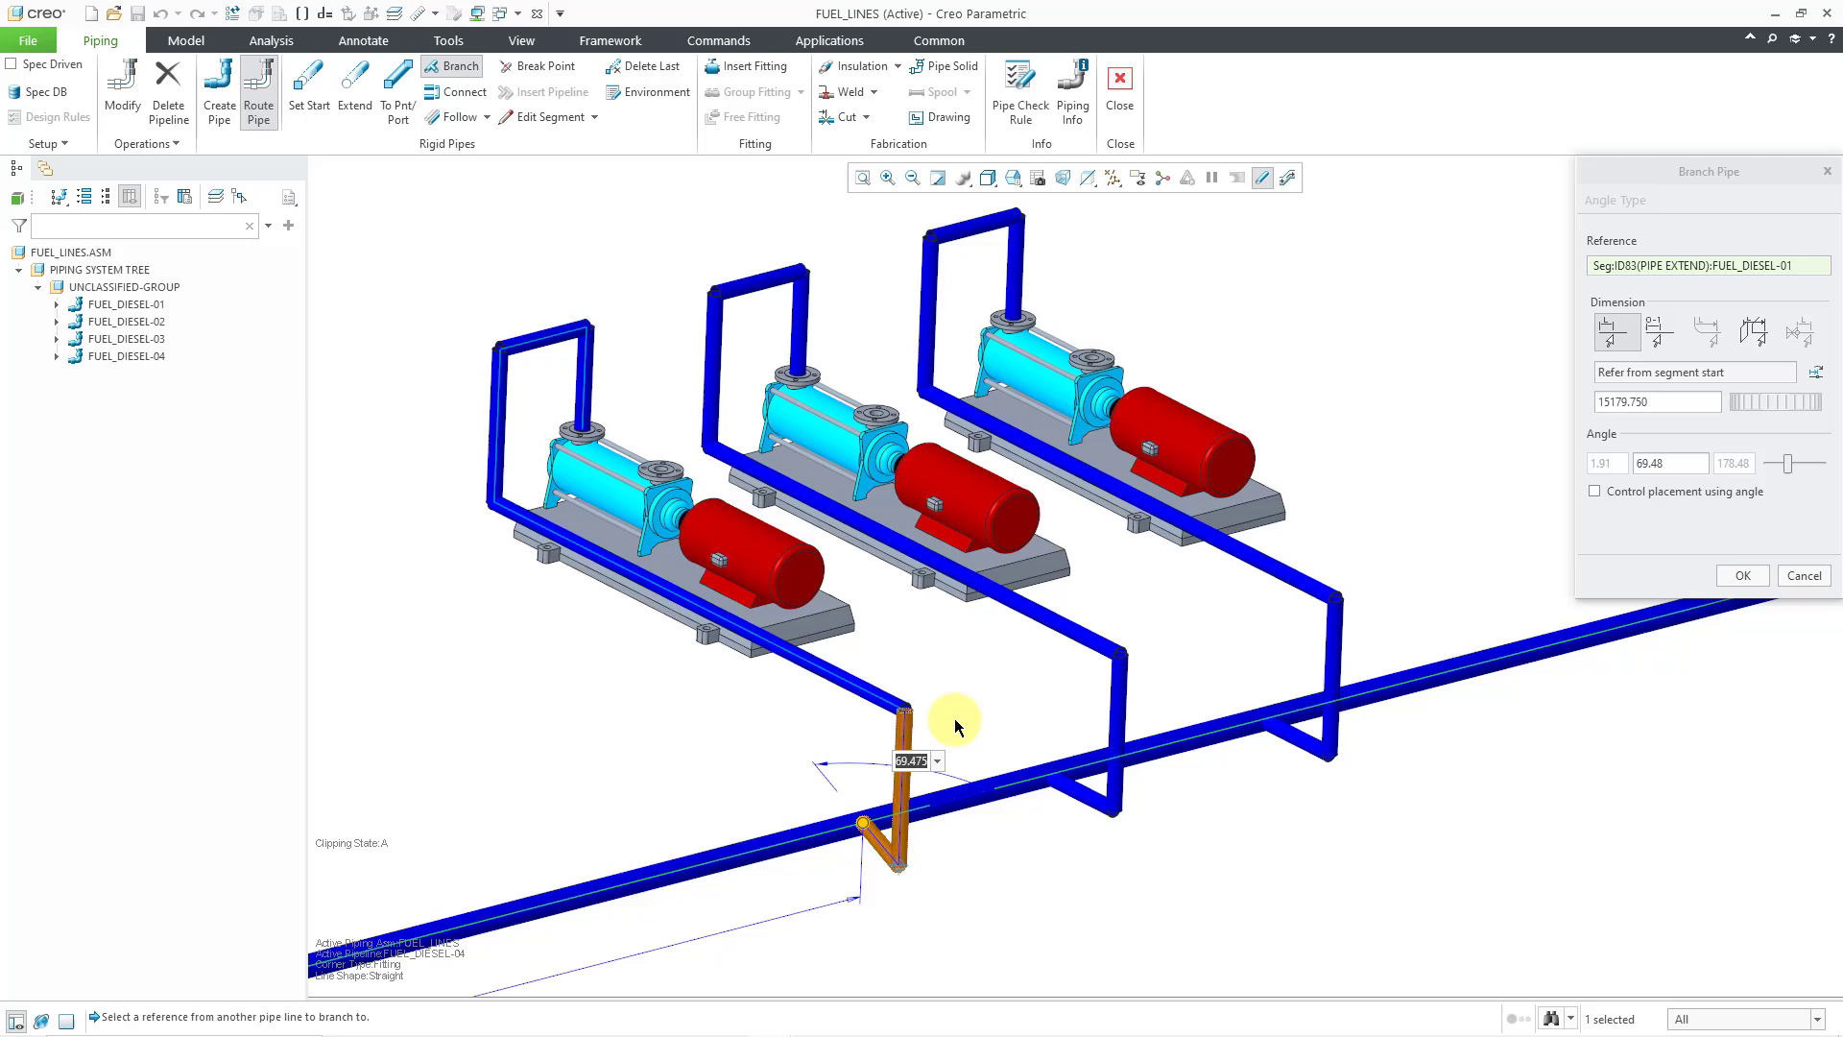
{"action": "type", "text": "90"}
{"action": "key", "text": "Return"}
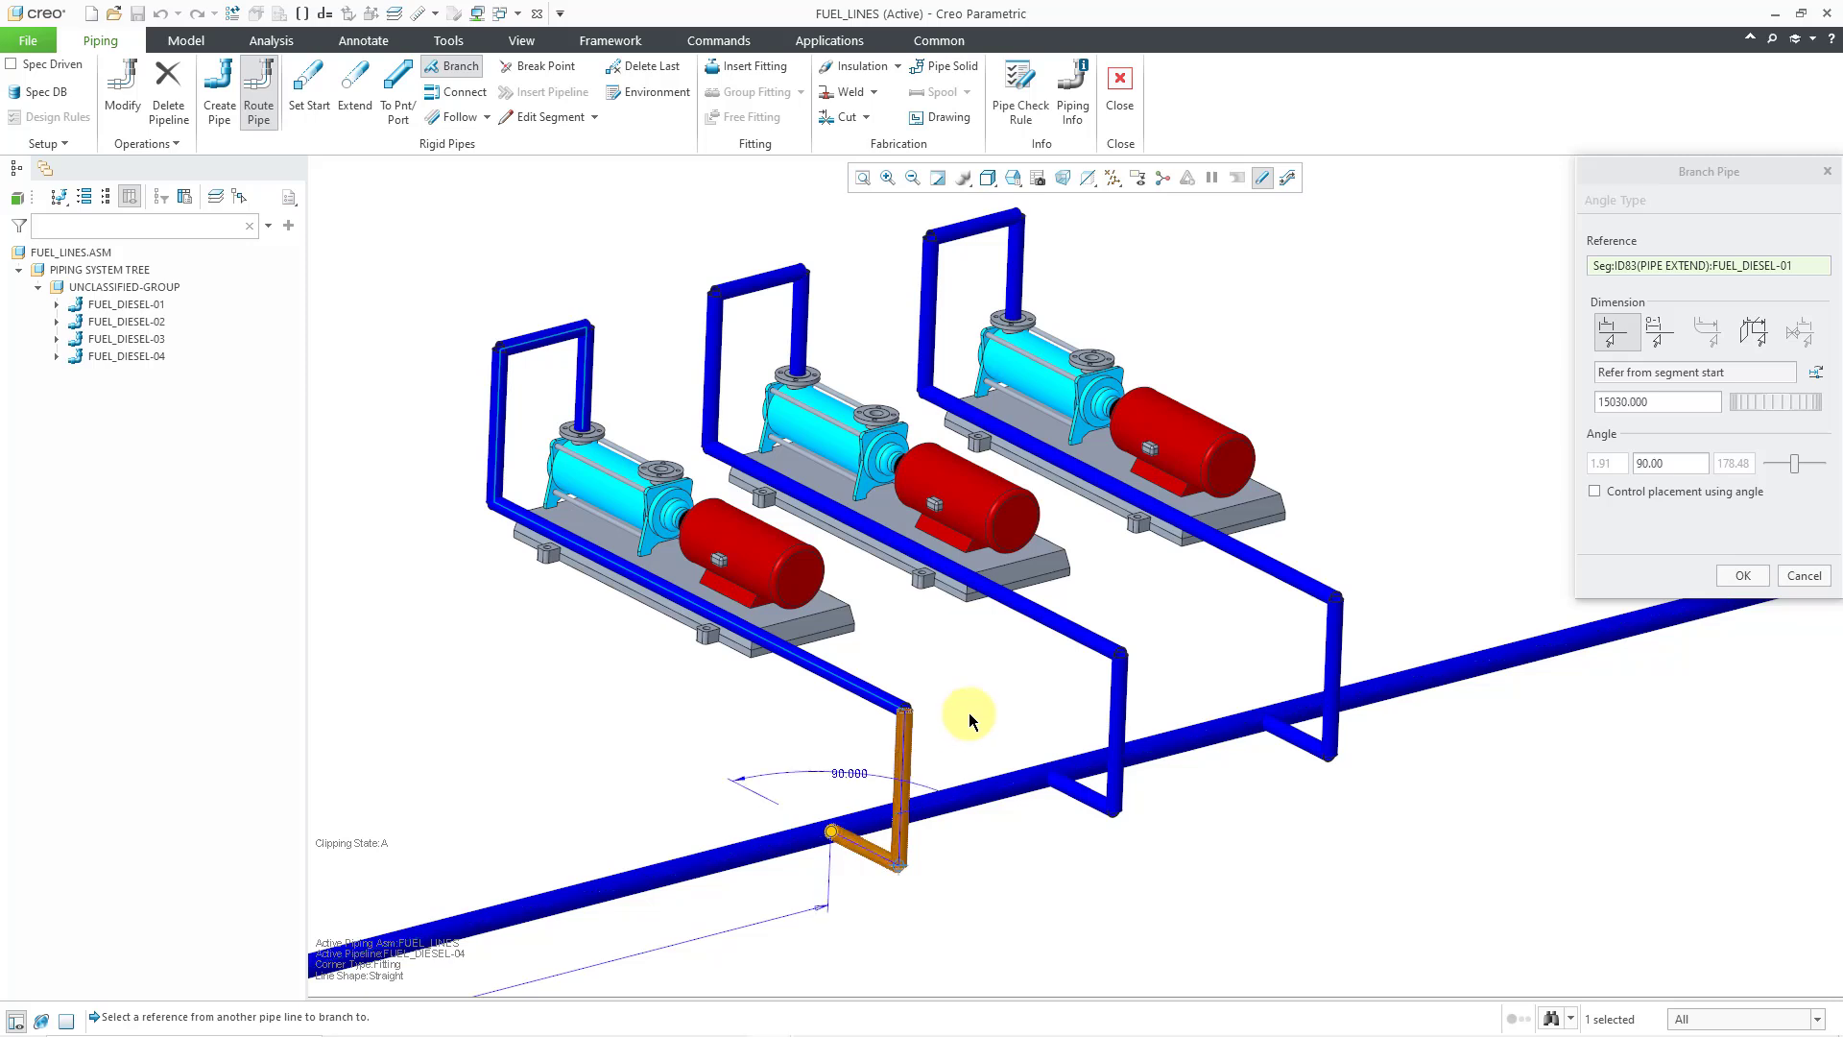
{"action": "left_click", "coordinate": [1595, 491]}
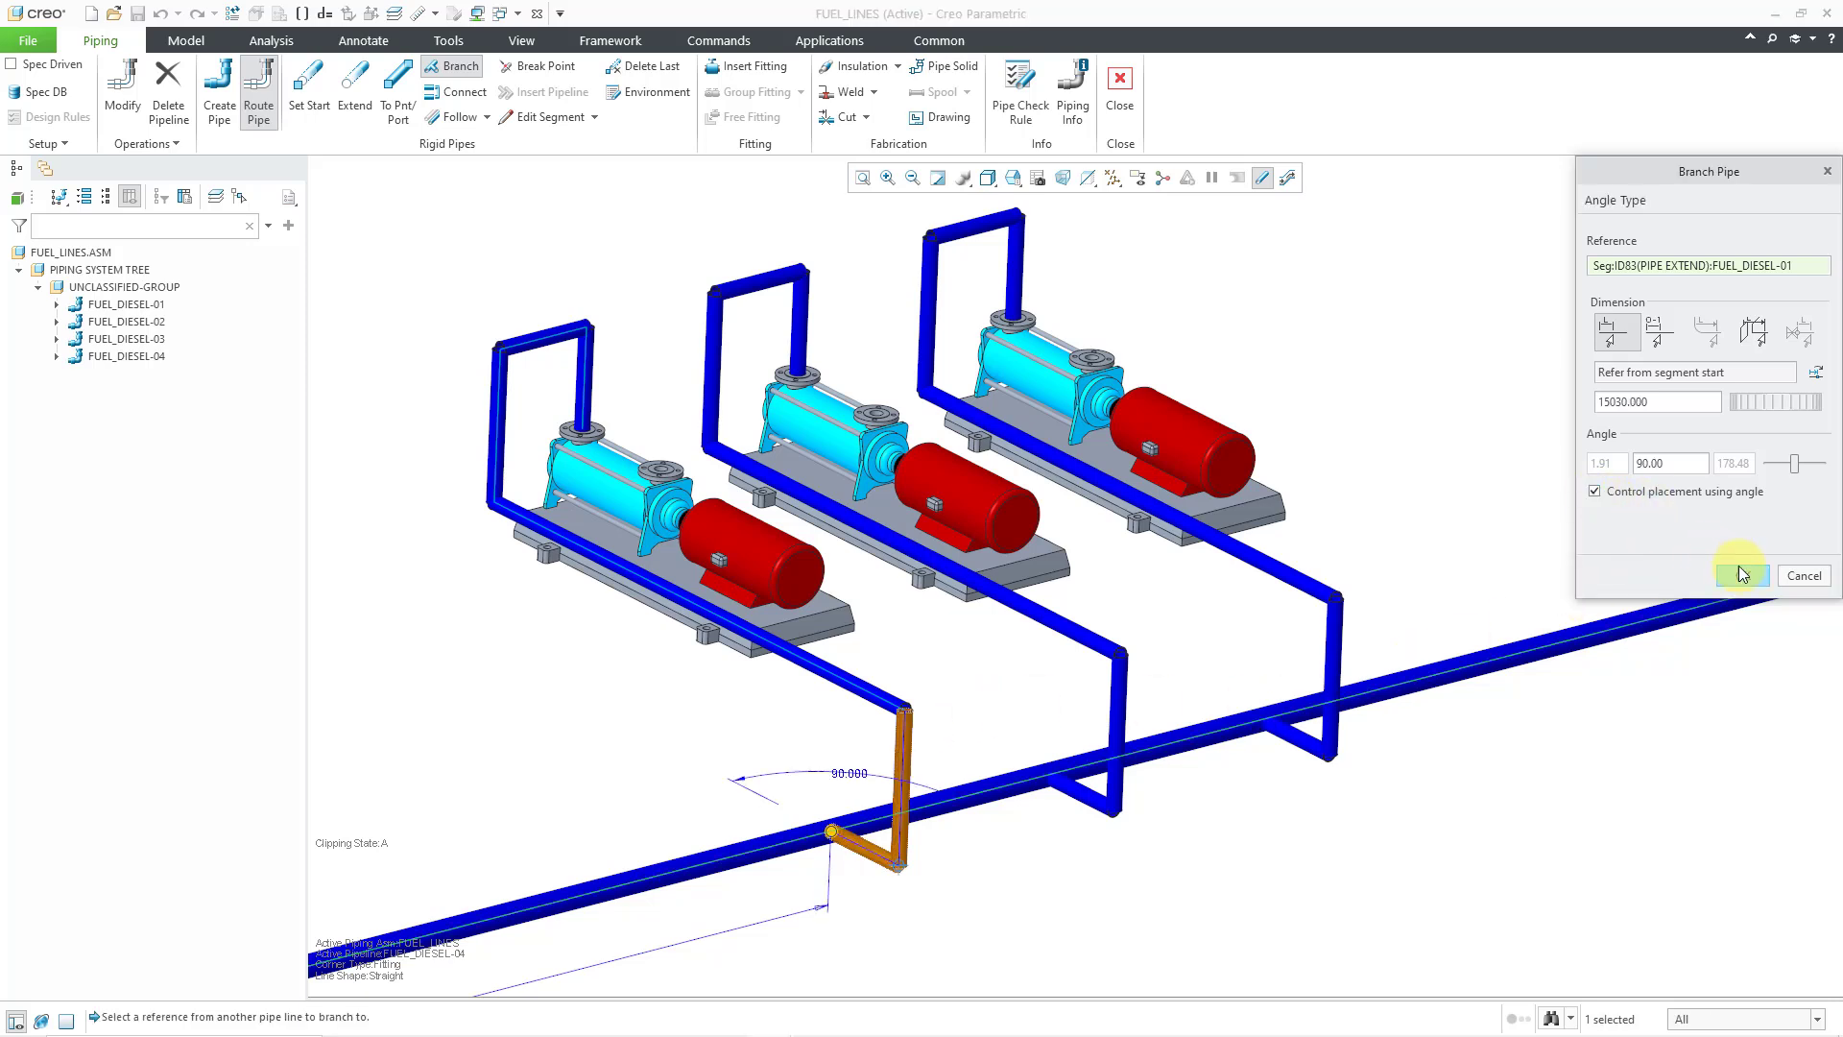
{"action": "left_click", "coordinate": [1744, 575]}
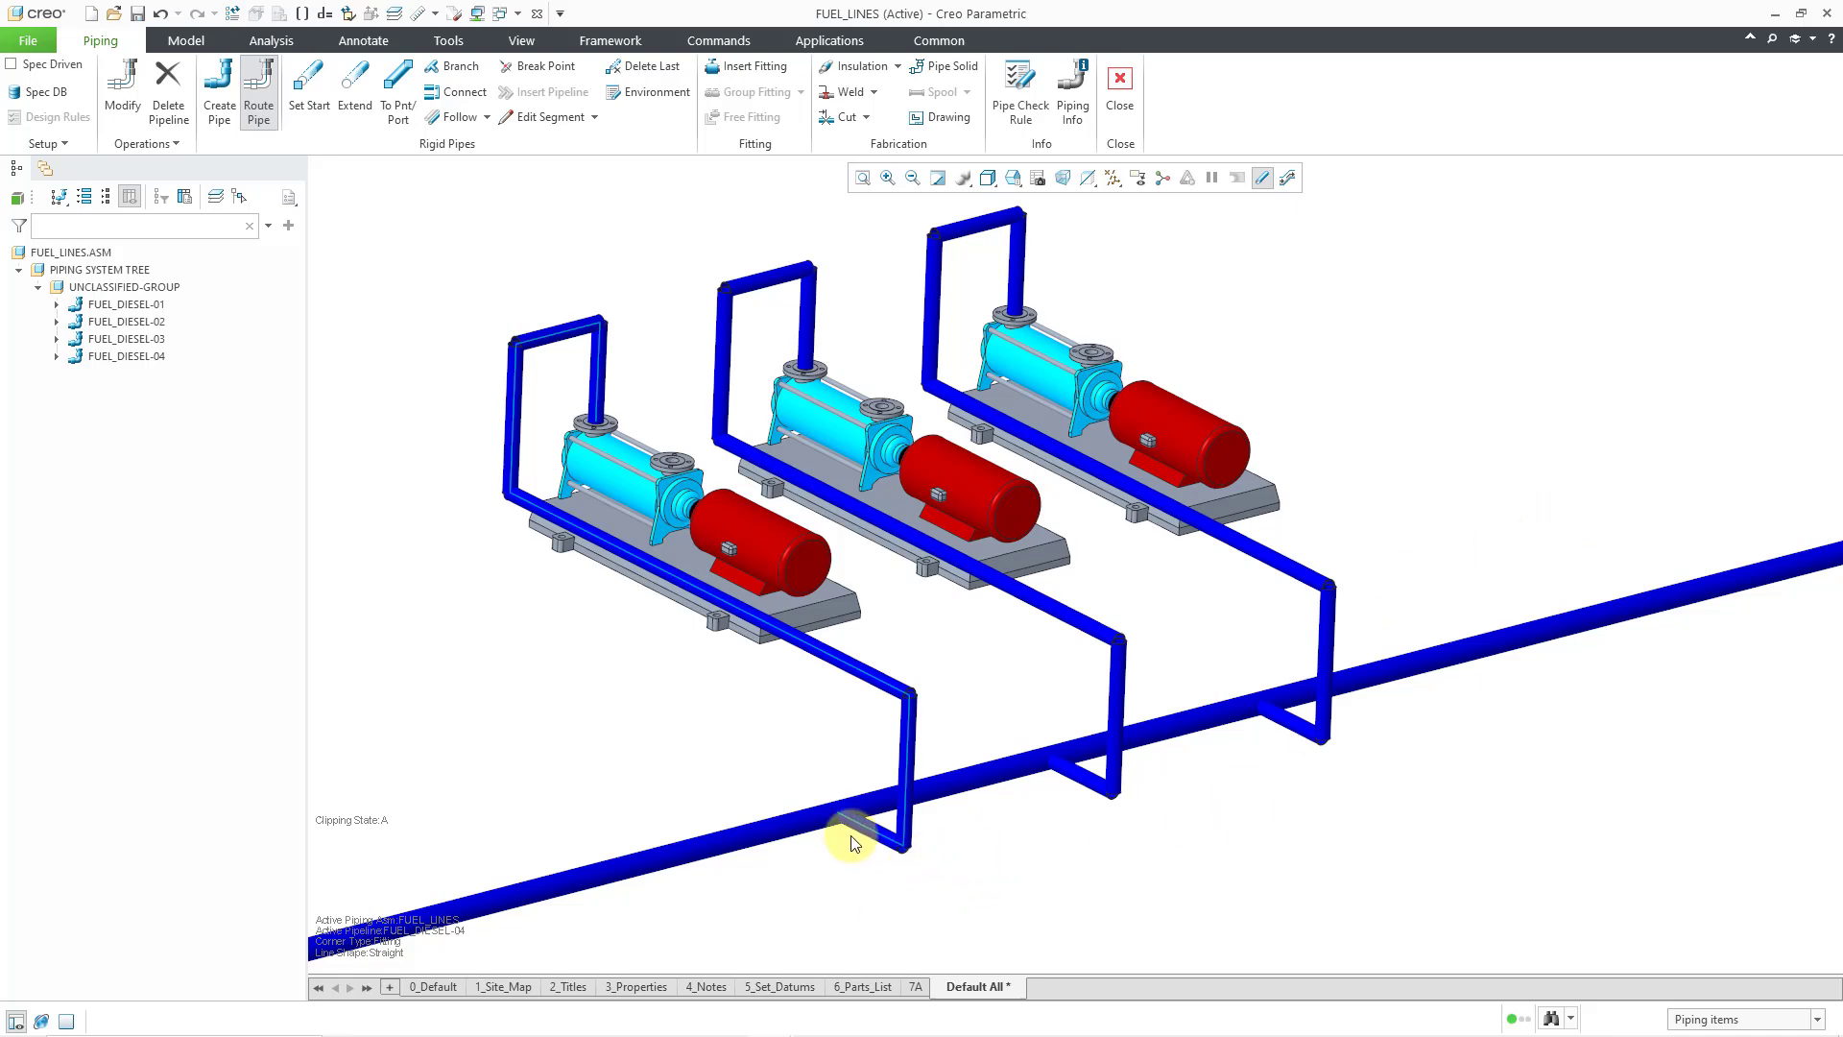
{"action": "scroll", "coordinate": [855, 843], "scroll_direction": "down", "scroll_amount": 5}
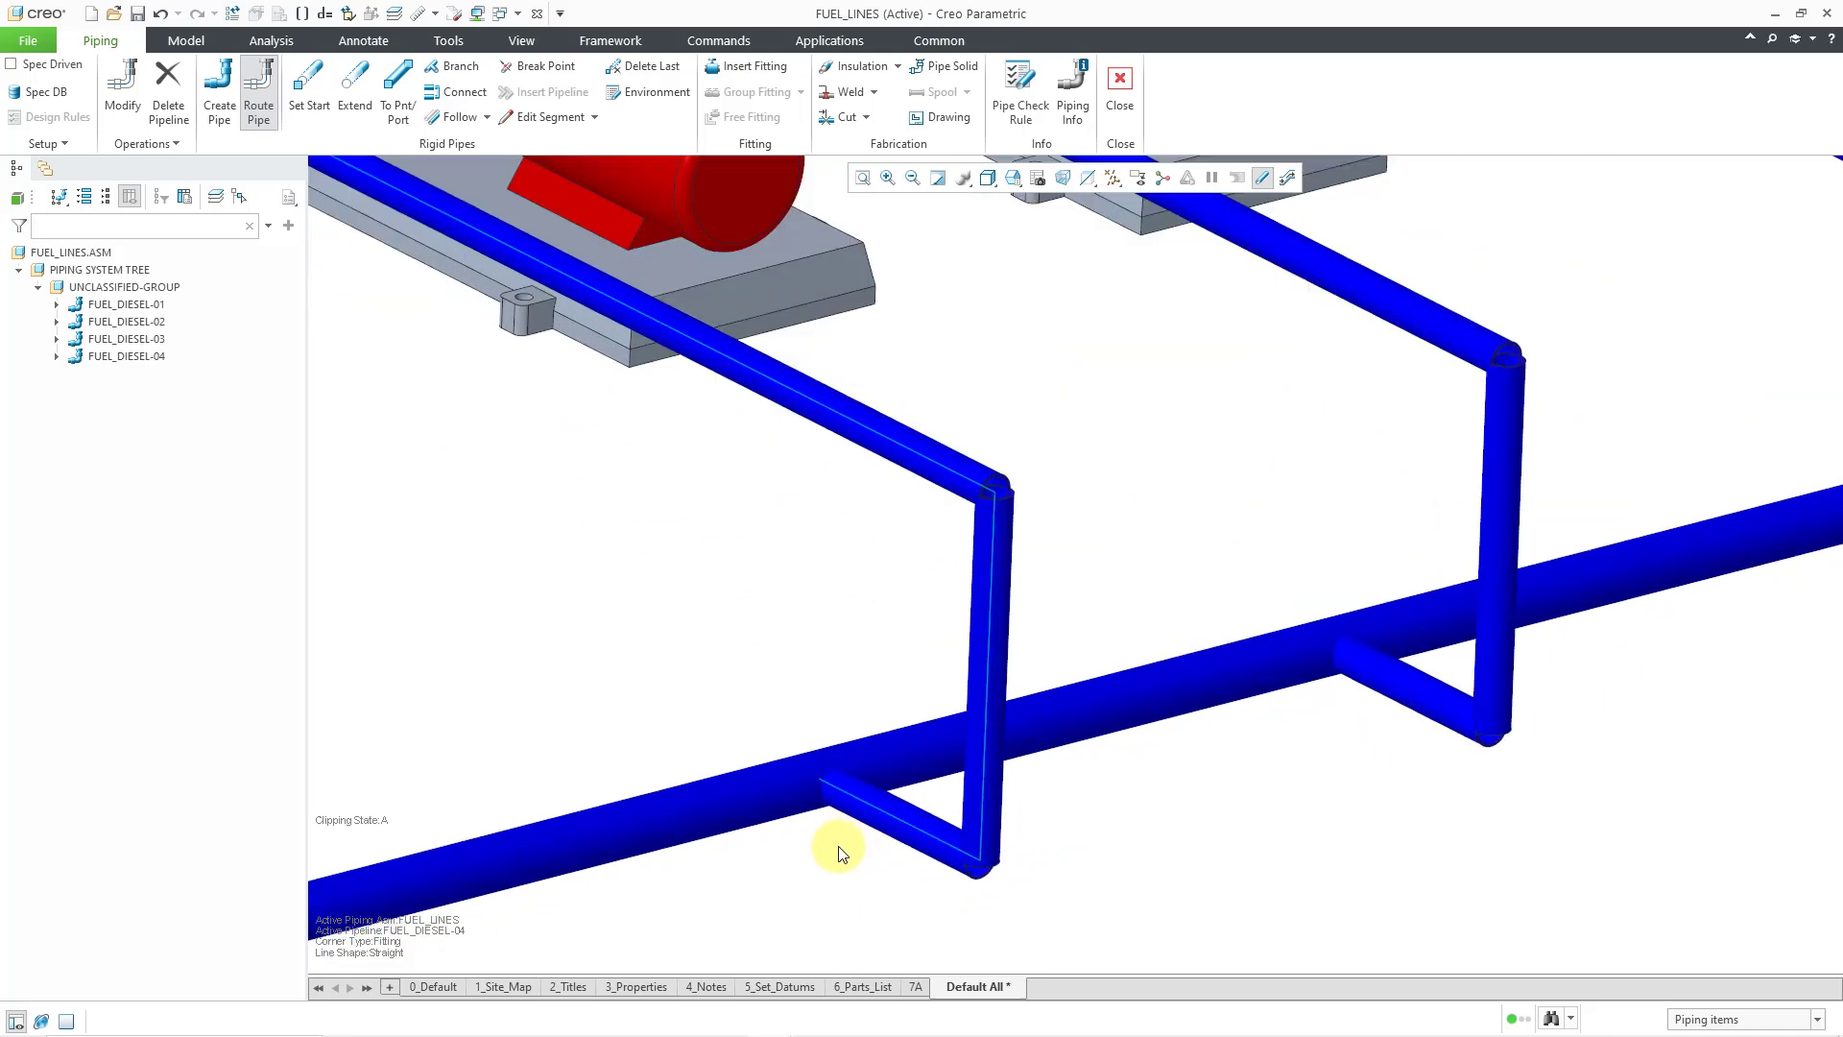